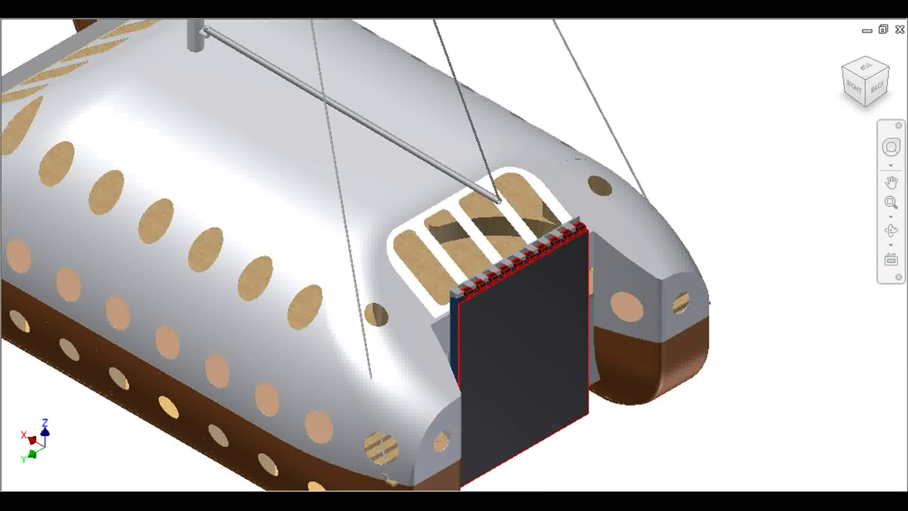
# - Examine the stern ramp door and its hinge knuckles from the rear isometric and side-on viewpoints
pyautogui.scroll(3, 474, 213)
pyautogui.scroll(-3, 476, 320)
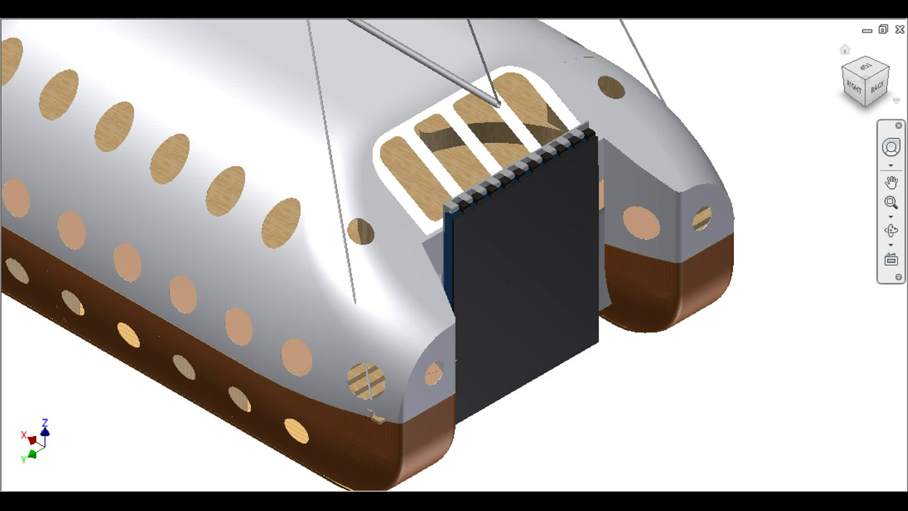
pyautogui.click(516, 168)
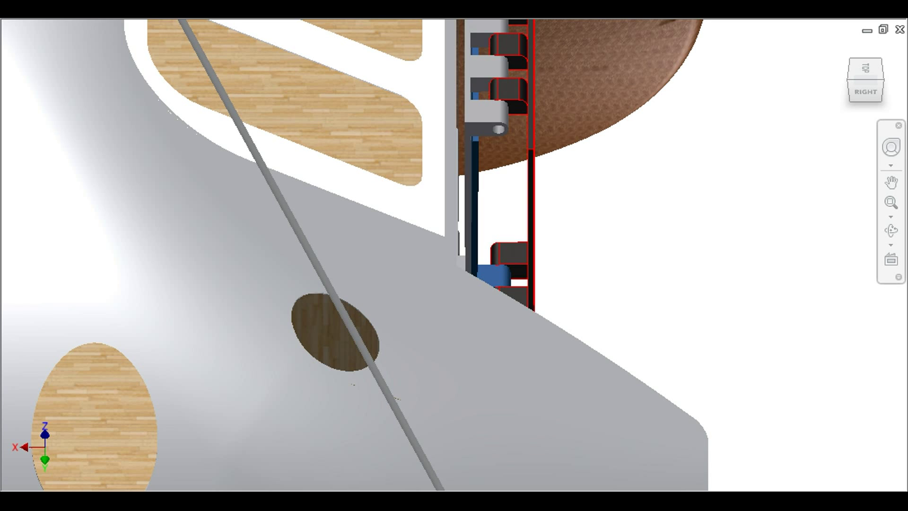
pyautogui.click(520, 256)
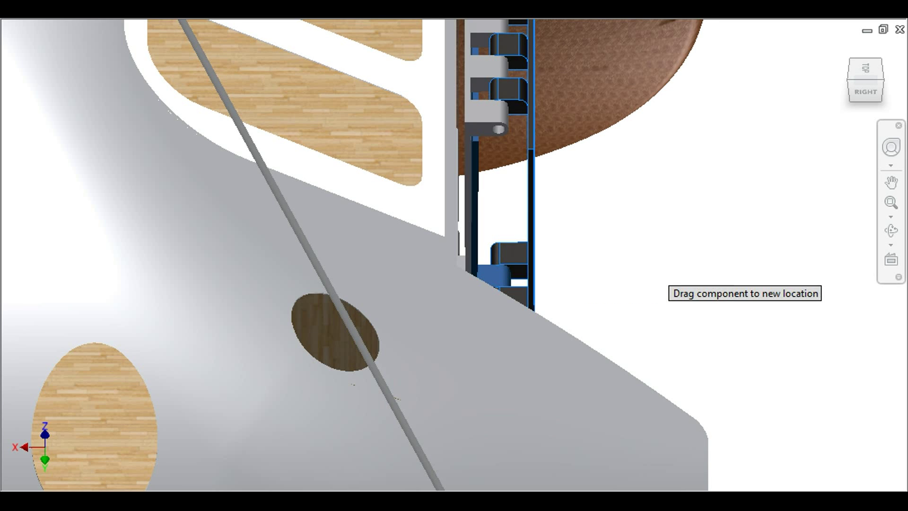
pyautogui.press('Escape')
pyautogui.click(499, 127)
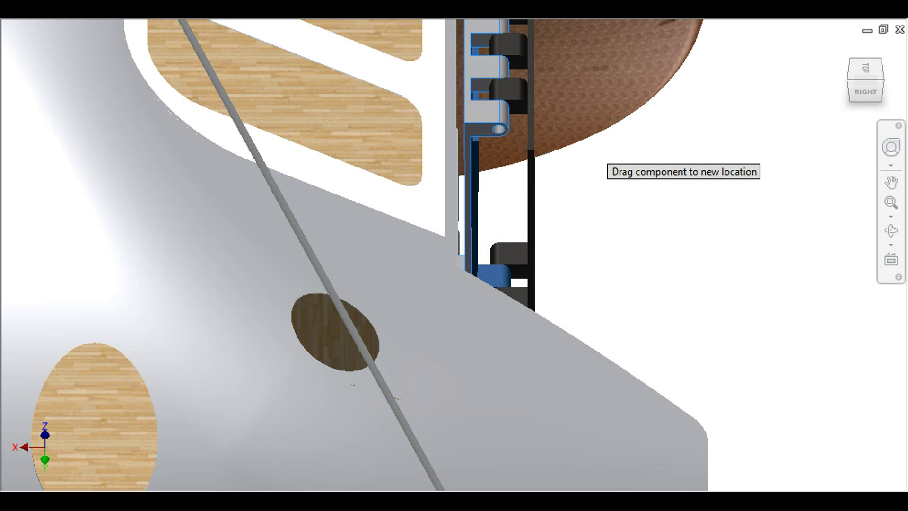
pyautogui.press('Escape')
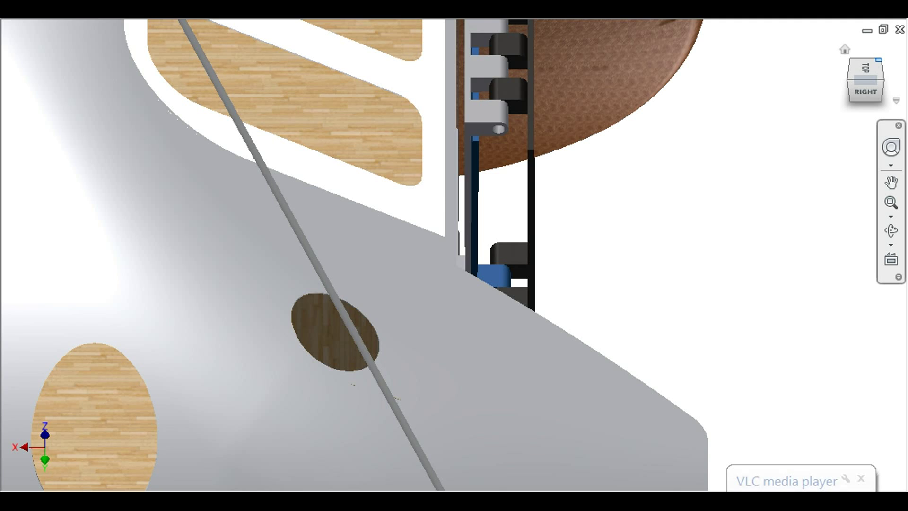
pyautogui.click(879, 61)
pyautogui.press('F6')
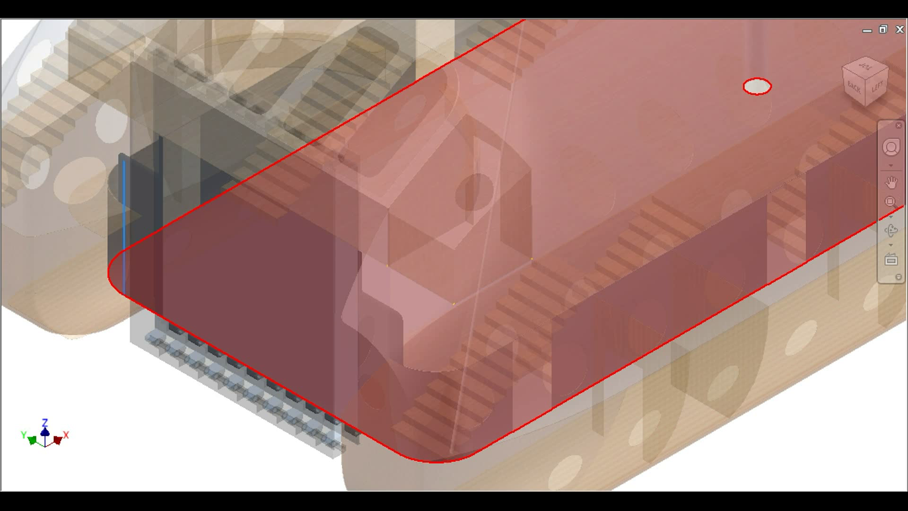
# - Inspect the central hull body between the two transparent outer hulls from the stern, the front-left and the front-right
pyautogui.scroll(-4, 286, 168)
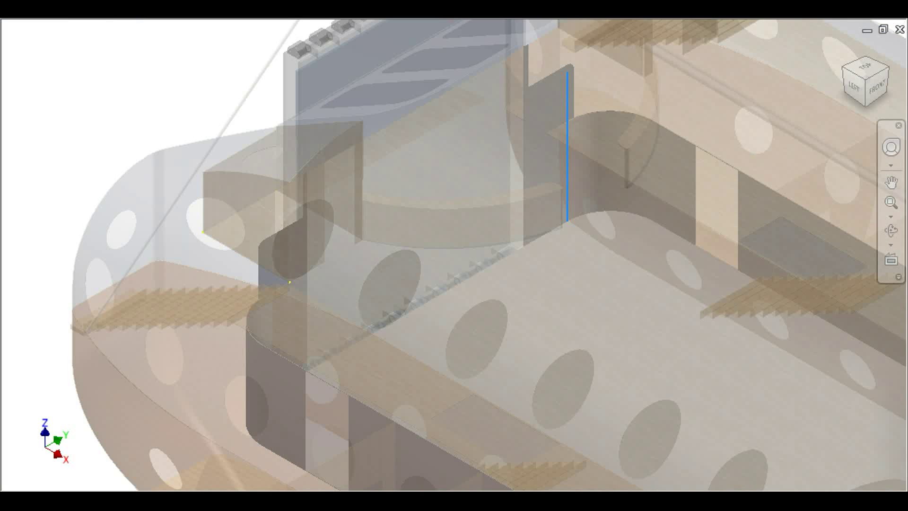
pyautogui.scroll(4, 395, 156)
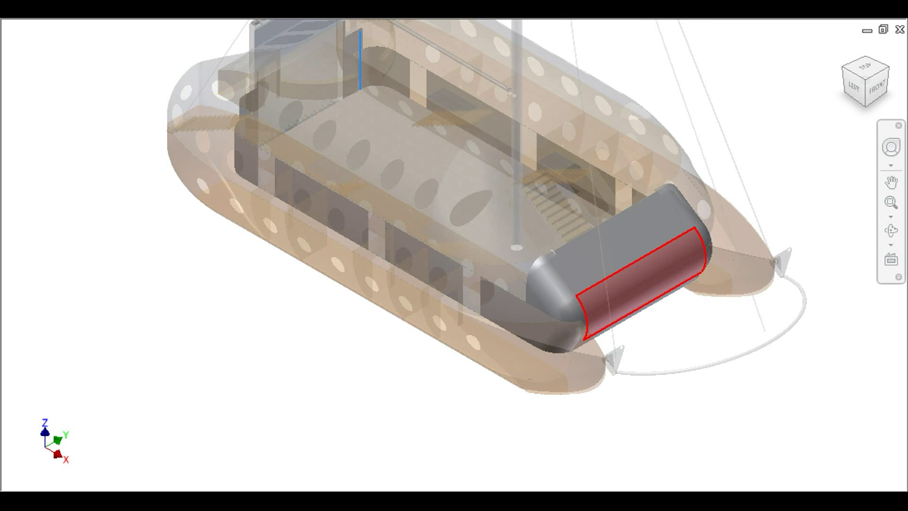
pyautogui.scroll(-3, 626, 305)
pyautogui.scroll(3, 626, 305)
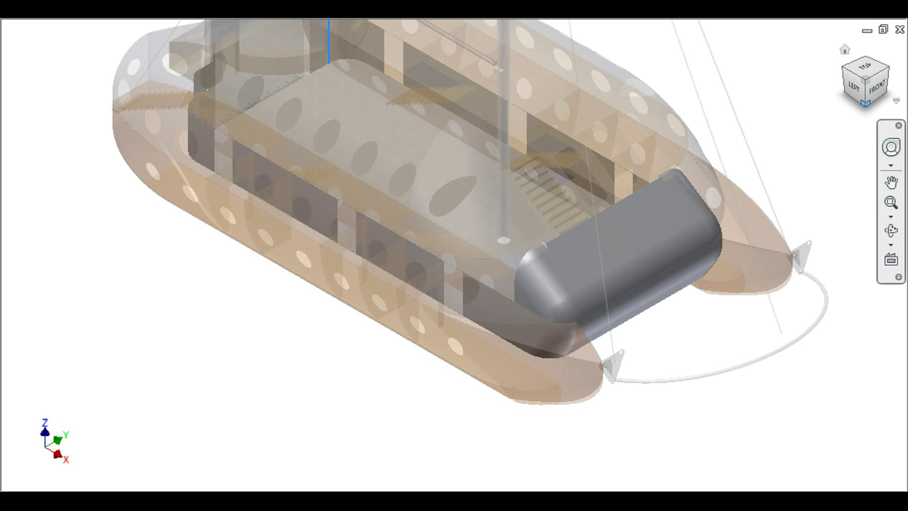
pyautogui.click(866, 103)
pyautogui.scroll(3, 506, 243)
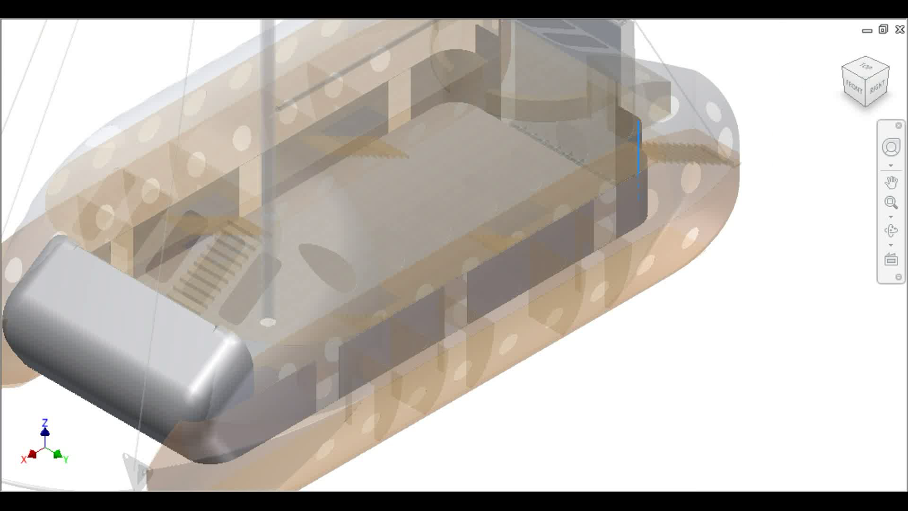
pyautogui.scroll(3, 254, 330)
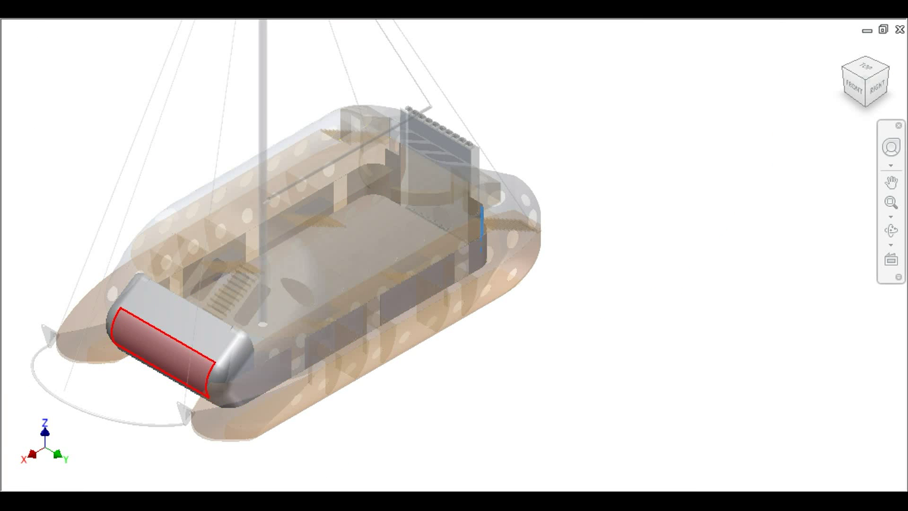
pyautogui.scroll(-4, 177, 374)
pyautogui.scroll(-3, 161, 350)
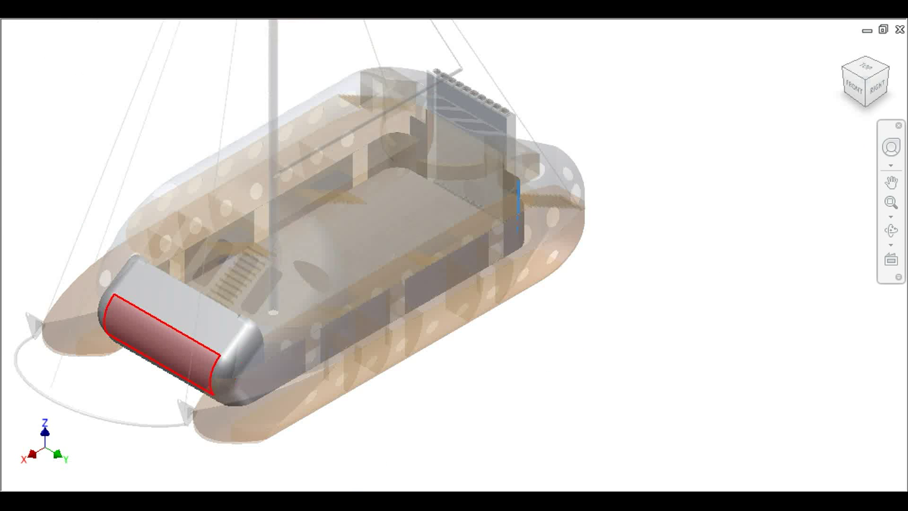
# - Clear the edge selection and leave the in-place edit of the central hull body, returning to the full boat assembly
pyautogui.rightClick(706, 265)
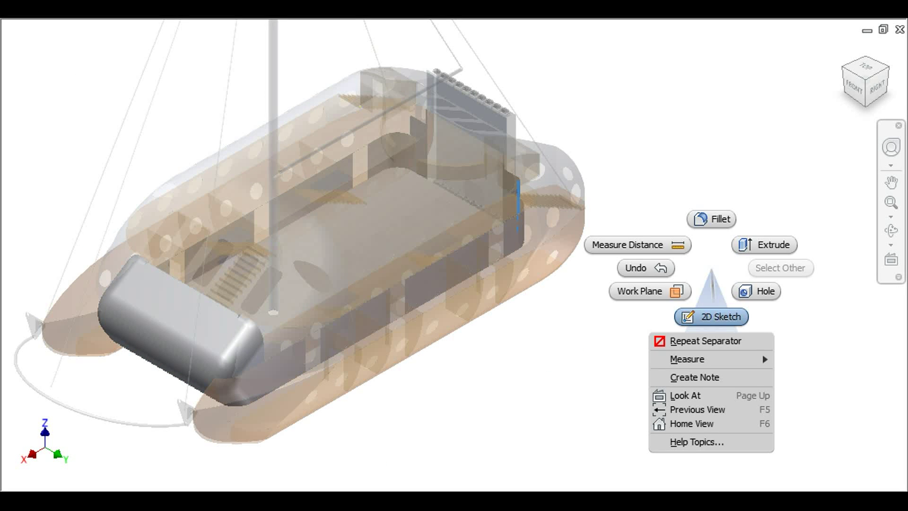
pyautogui.click(714, 317)
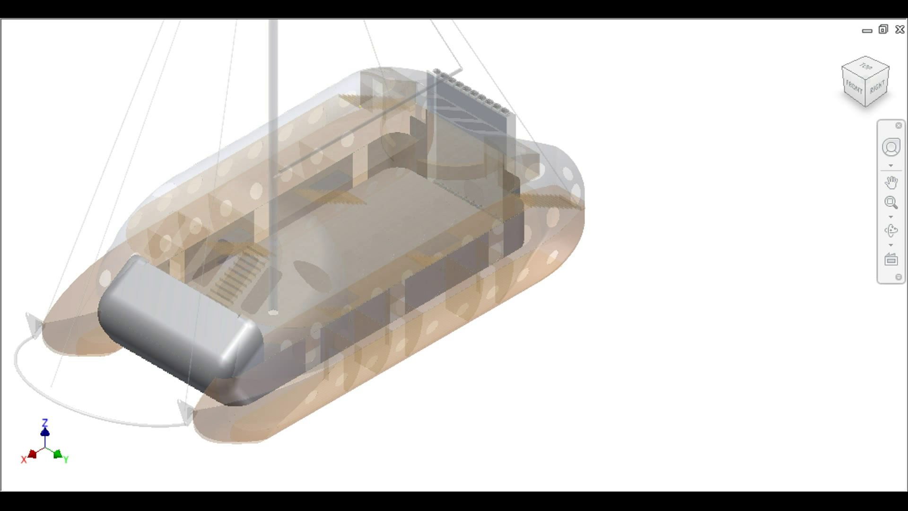
pyautogui.rightClick(700, 299)
pyautogui.click(695, 349)
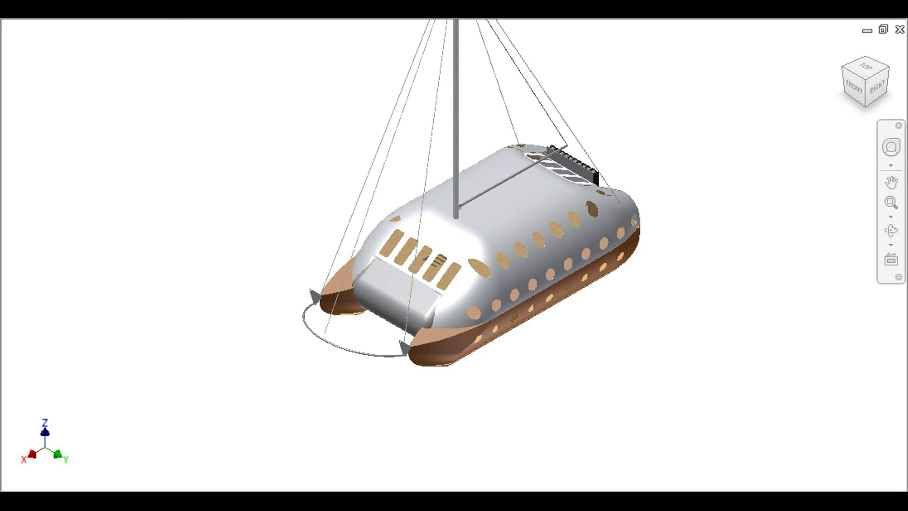
# - Inspect the lower deck, its floor openings and the stairways into the hull from the front-right with the outer shell transparent
pyautogui.scroll(-3, 500, 347)
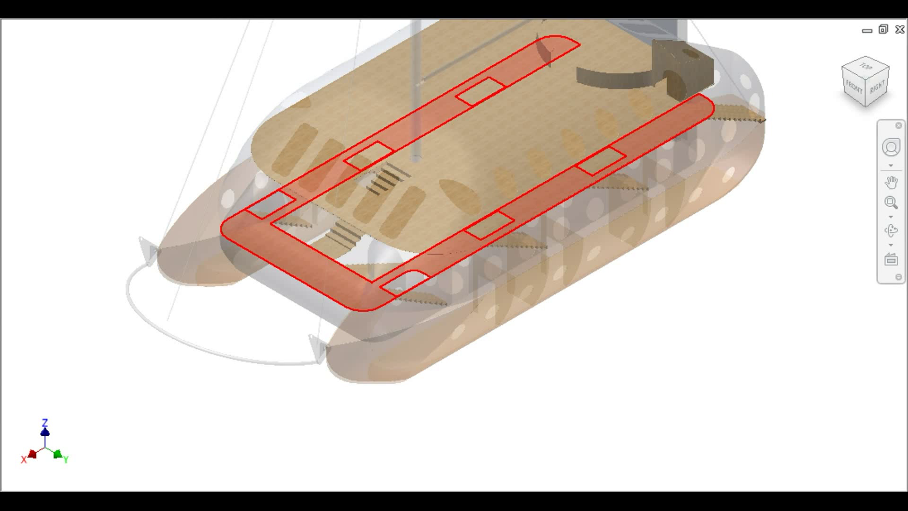
pyautogui.scroll(3, 291, 349)
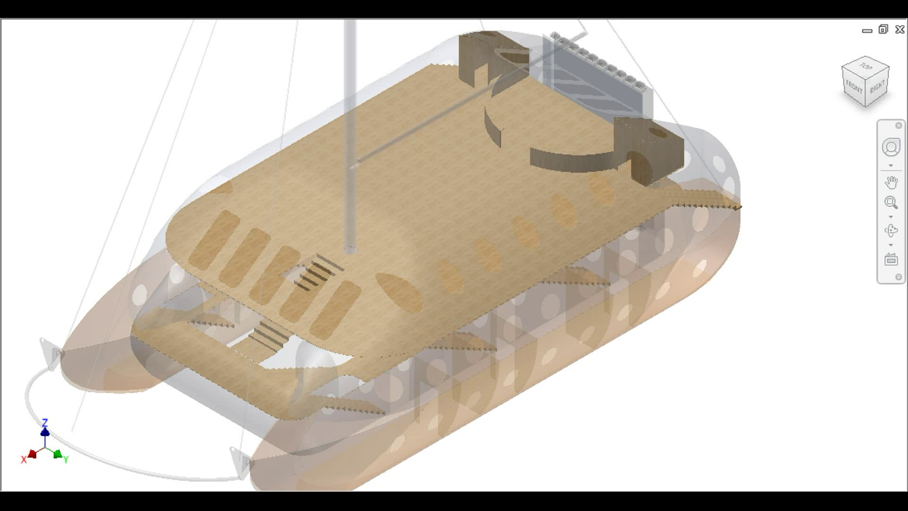
pyautogui.scroll(3, 413, 331)
pyautogui.scroll(-6, 429, 399)
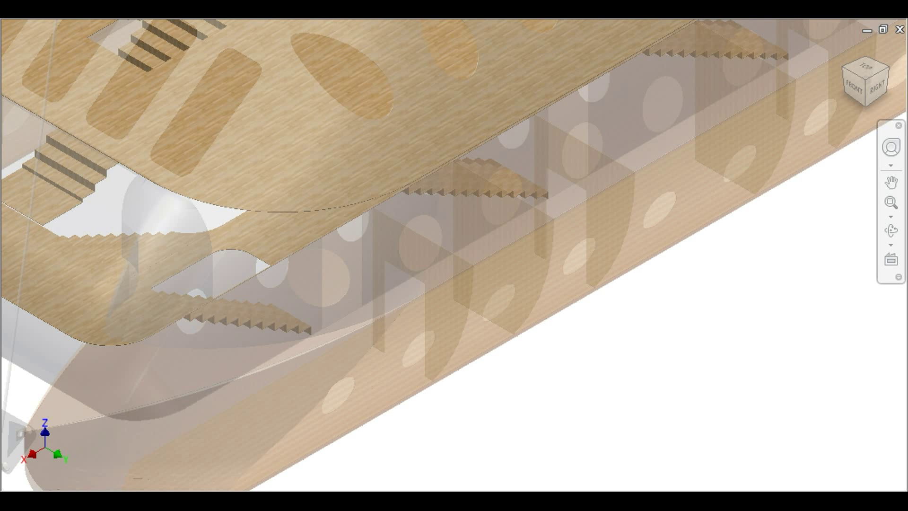
pyautogui.scroll(3, 441, 255)
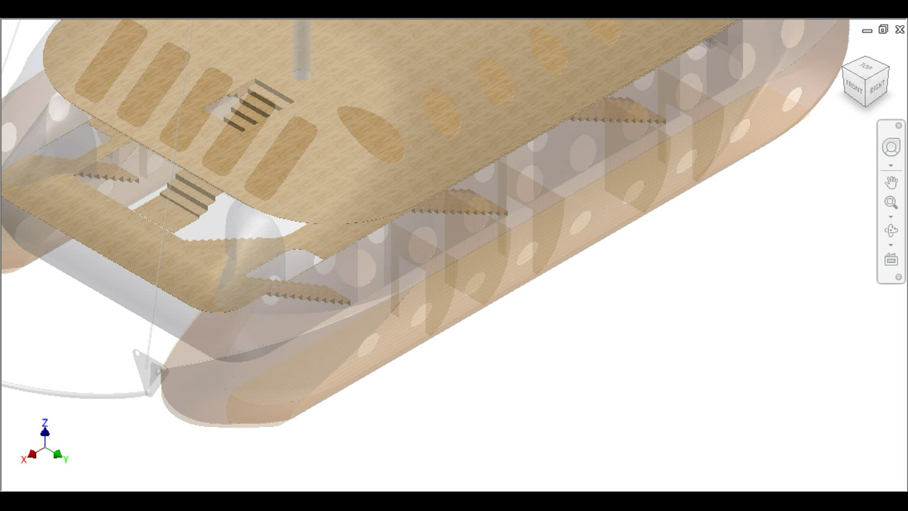
pyautogui.scroll(-4, 414, 263)
pyautogui.scroll(3, 415, 263)
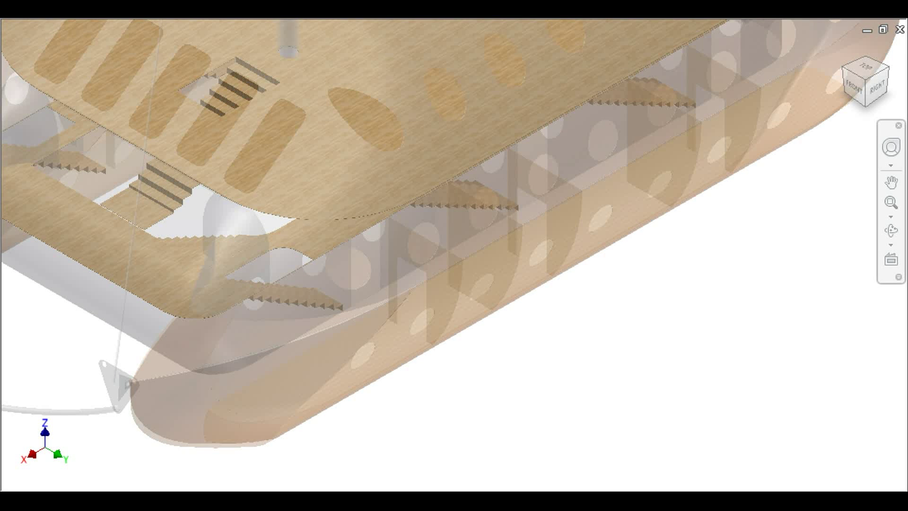
pyautogui.scroll(-4, 652, 118)
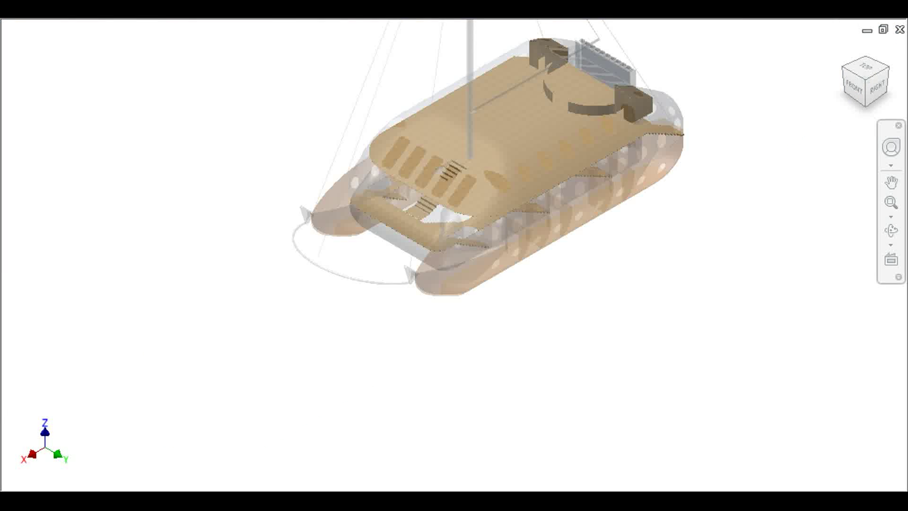
pyautogui.scroll(3, 653, 118)
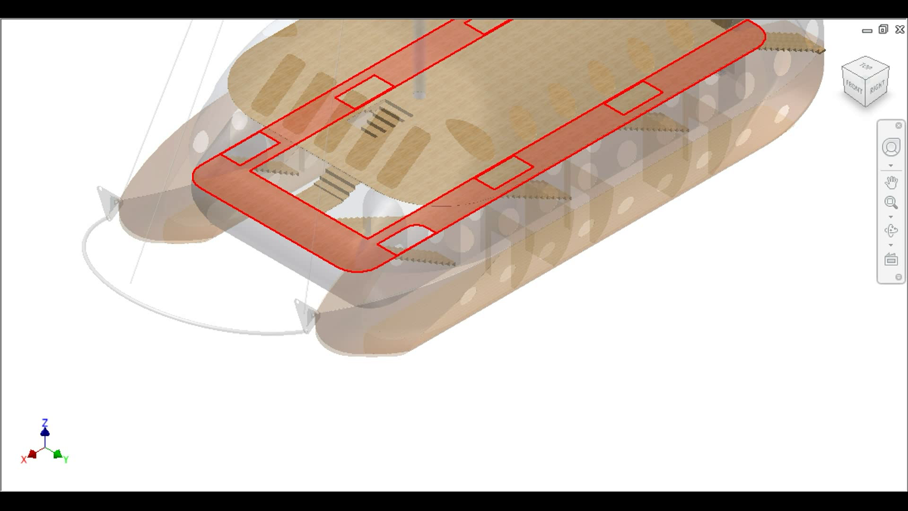
pyautogui.scroll(-3, 244, 343)
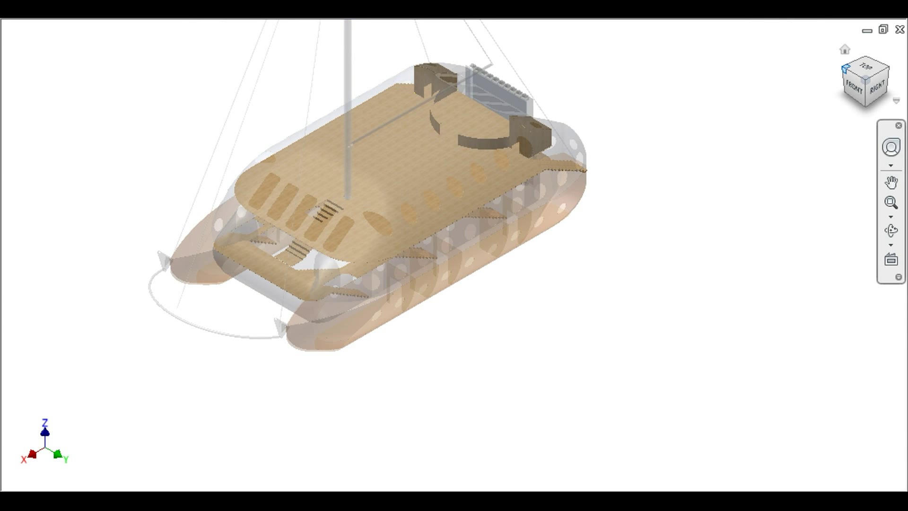
# - Examine the upper deck from the front-left and front, including its curved stern partitions and the bow stairwell
pyautogui.click(846, 70)
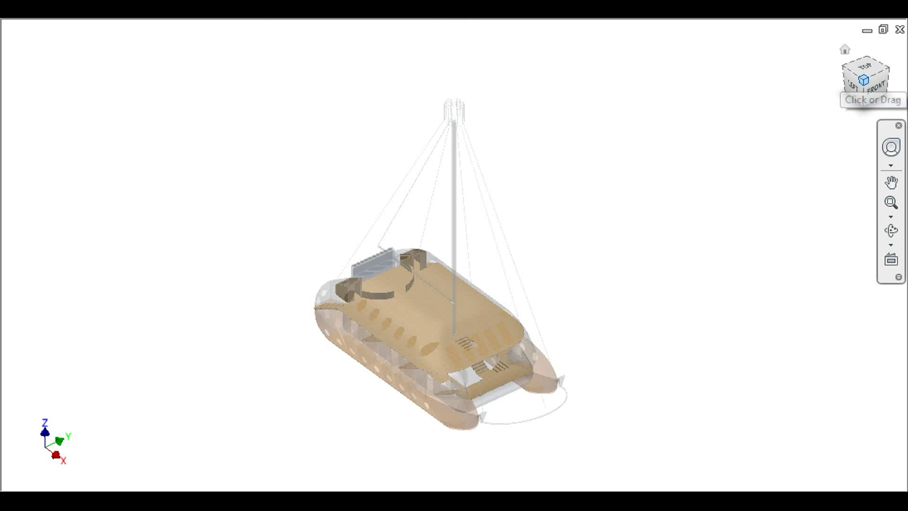
pyautogui.scroll(5, 410, 419)
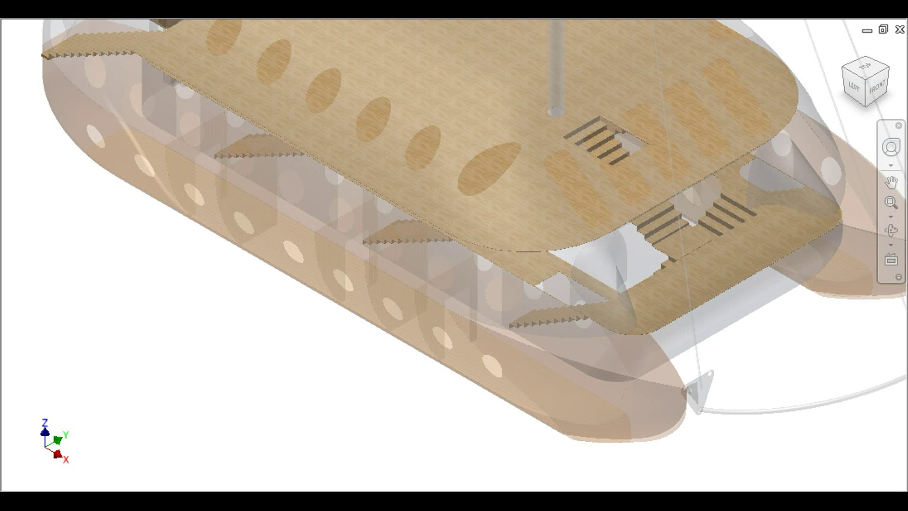
pyautogui.scroll(-4, 492, 402)
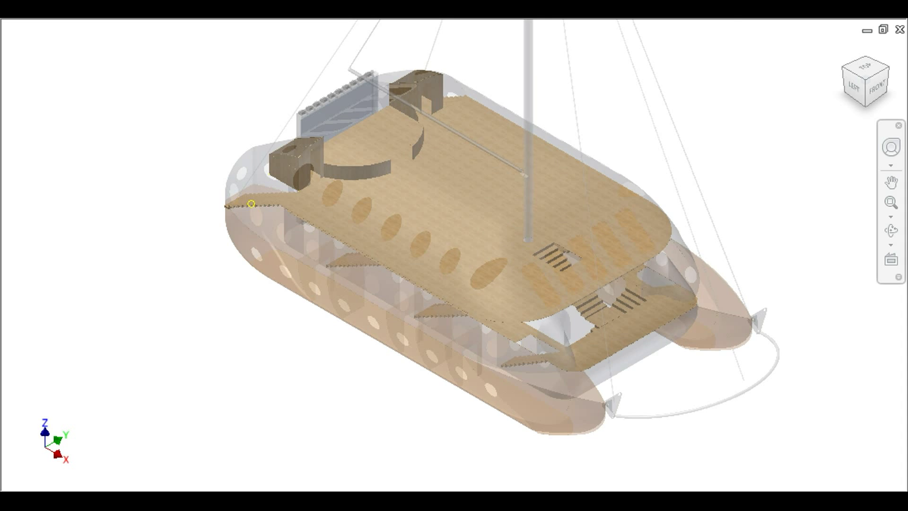
pyautogui.scroll(5, 249, 200)
pyautogui.scroll(-5, 249, 200)
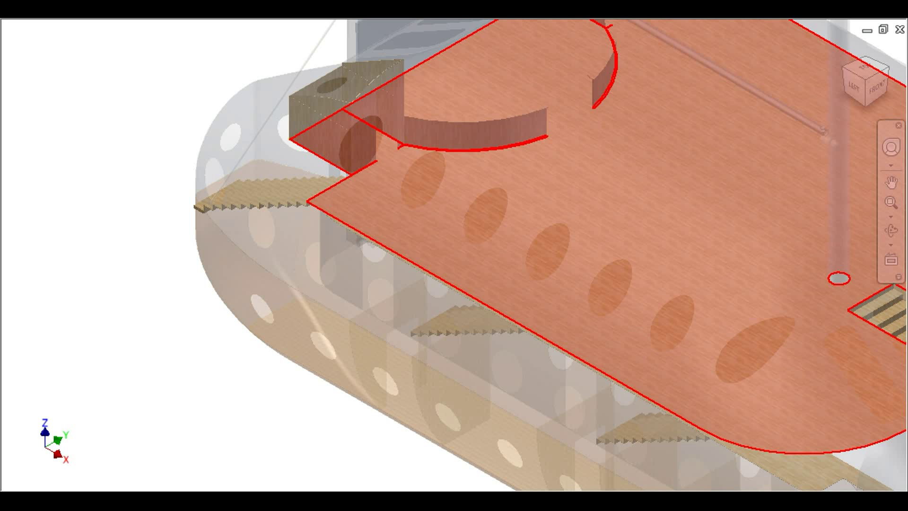
pyautogui.scroll(-5, 279, 201)
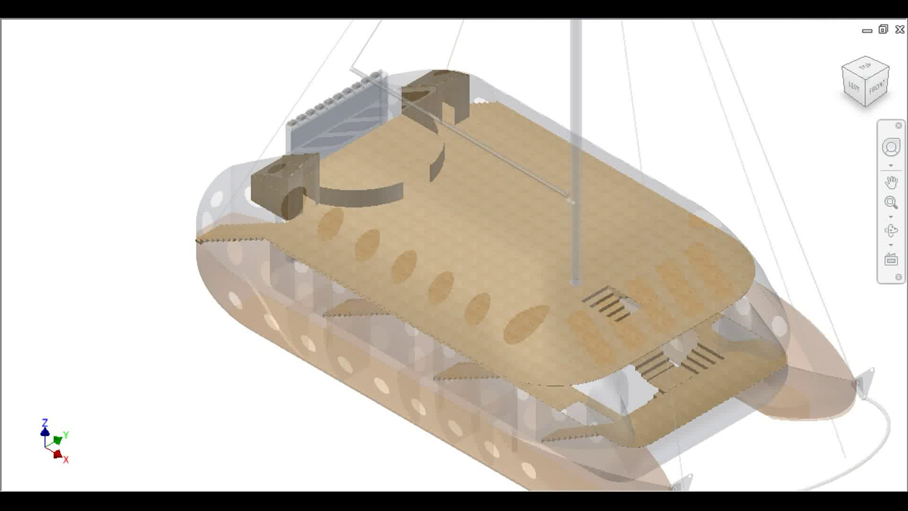
pyautogui.scroll(5, 558, 71)
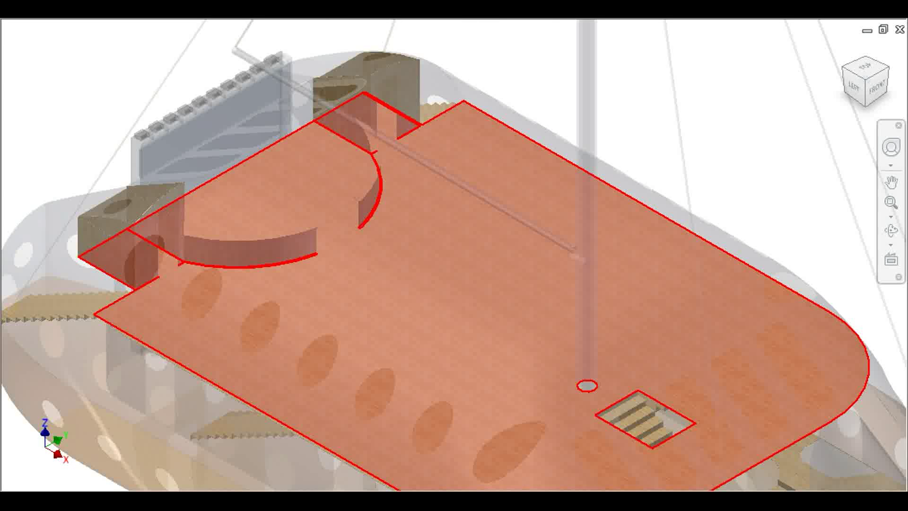
pyautogui.scroll(4, 232, 188)
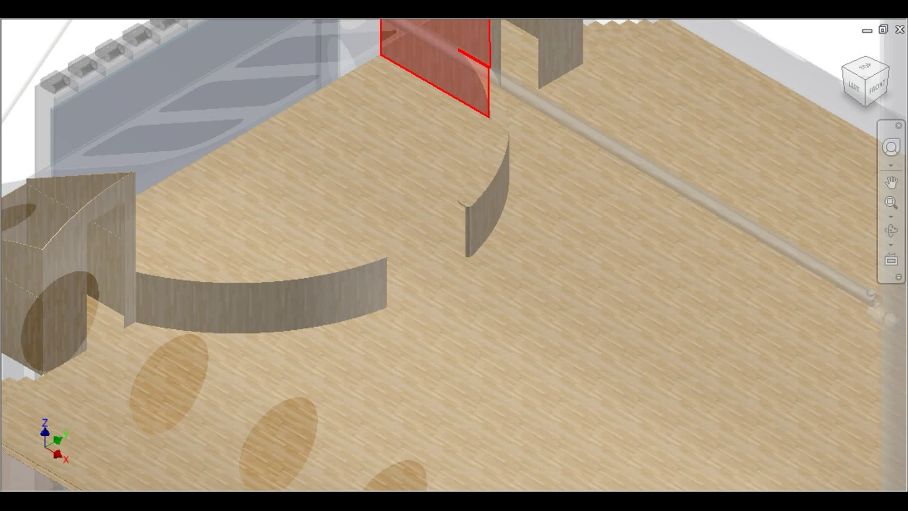
pyautogui.scroll(3, 448, 107)
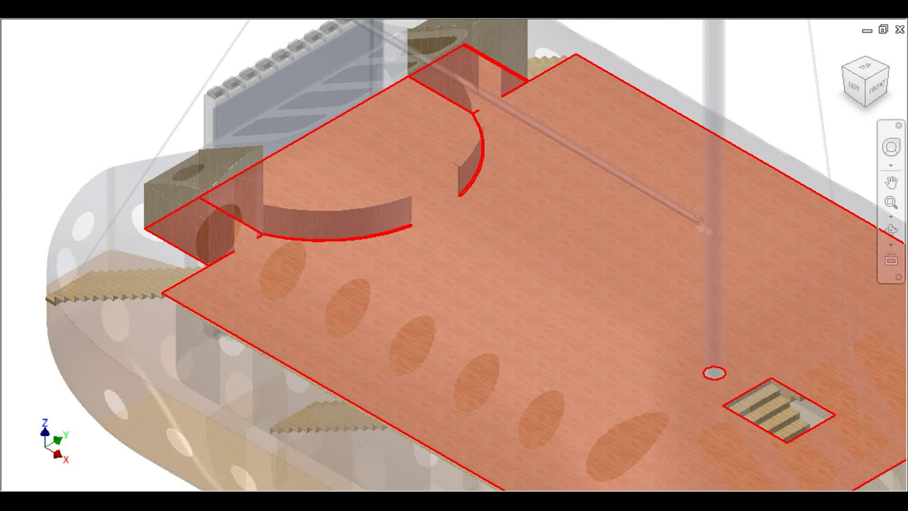
pyautogui.scroll(1, 417, 66)
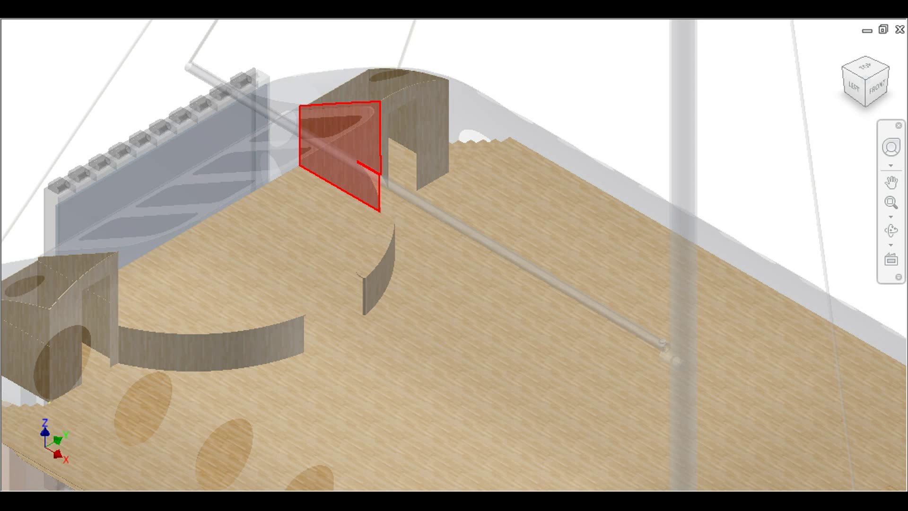
pyautogui.scroll(-5, 360, 142)
pyautogui.scroll(-3, 360, 139)
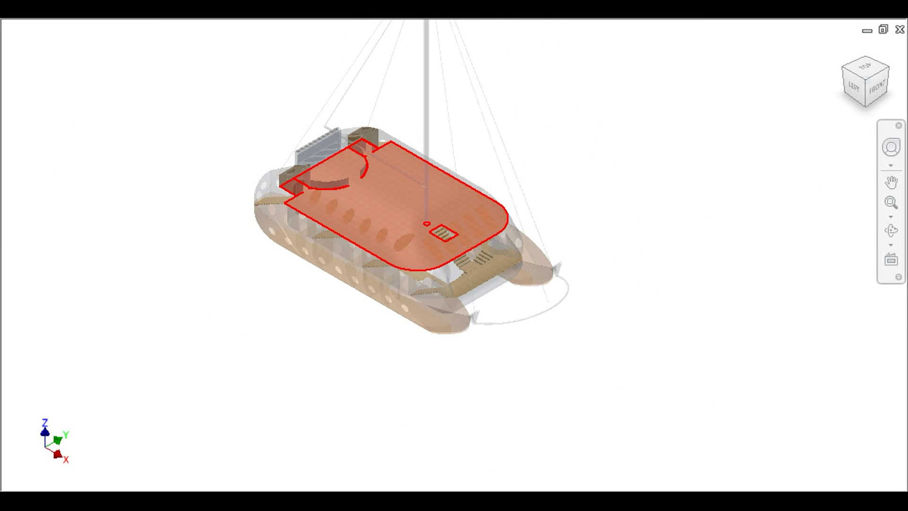
pyautogui.scroll(7, 436, 250)
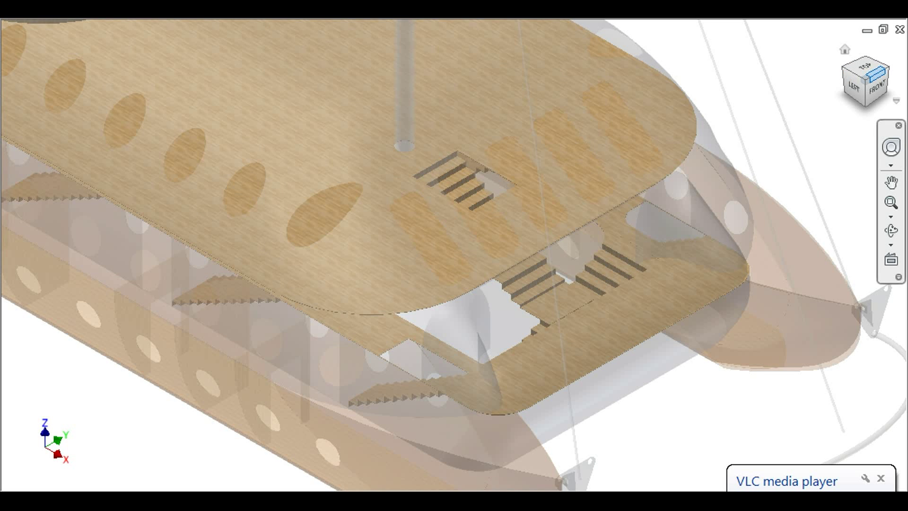
pyautogui.click(877, 74)
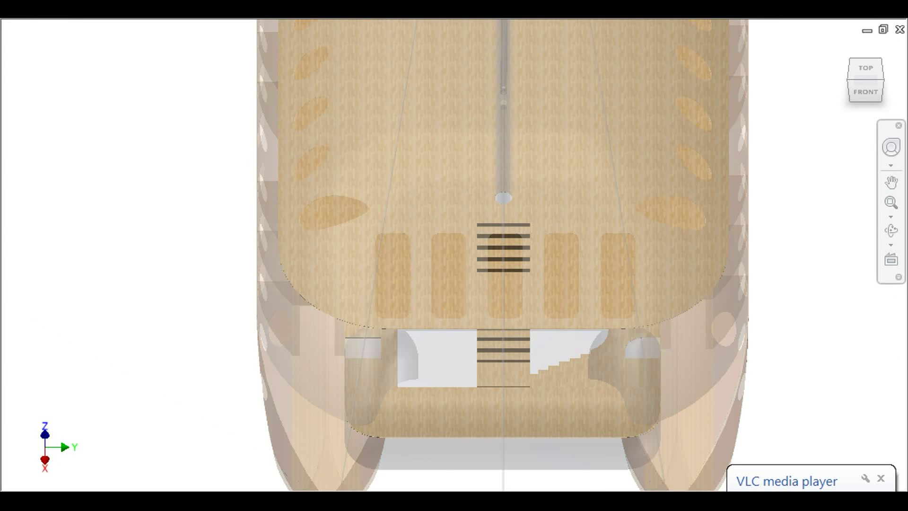
# - Examine the upper deck's bow stairwell from the front and front-right, and leave the in-place edit of the deck
pyautogui.scroll(3, 504, 246)
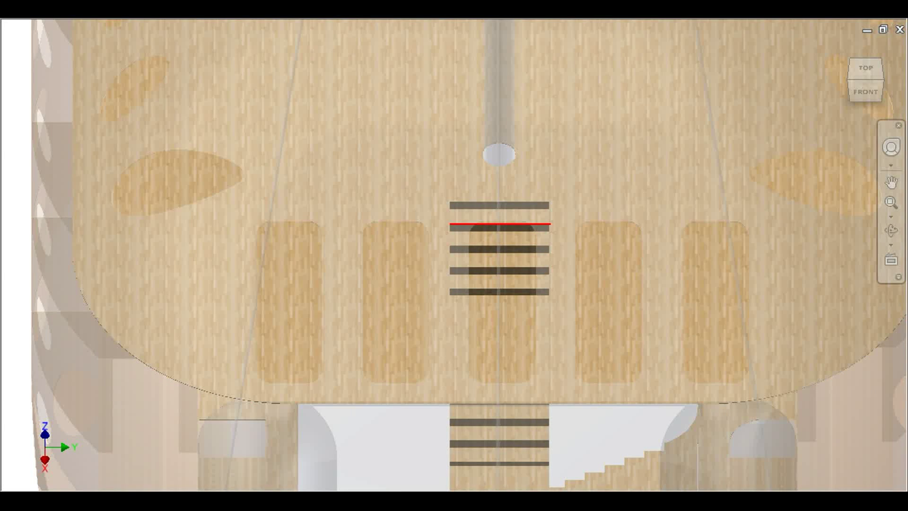
pyautogui.scroll(-2, 449, 199)
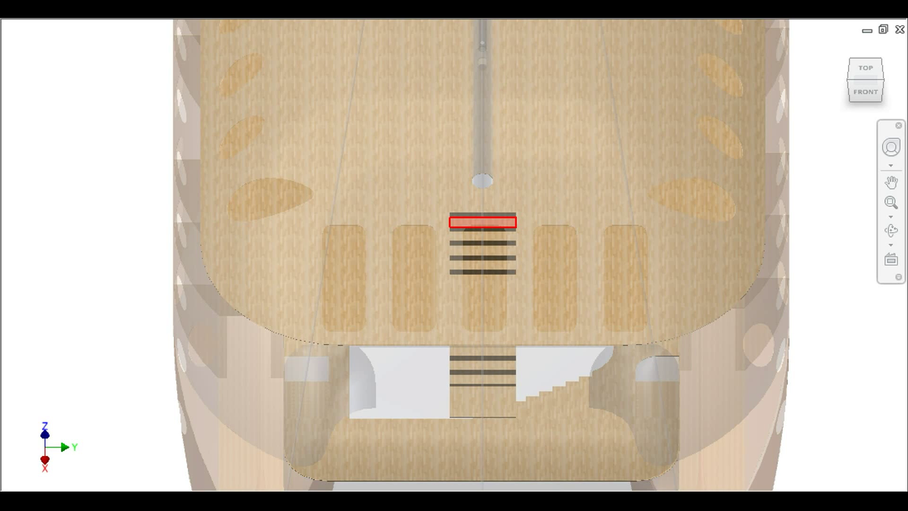
pyautogui.click(879, 78)
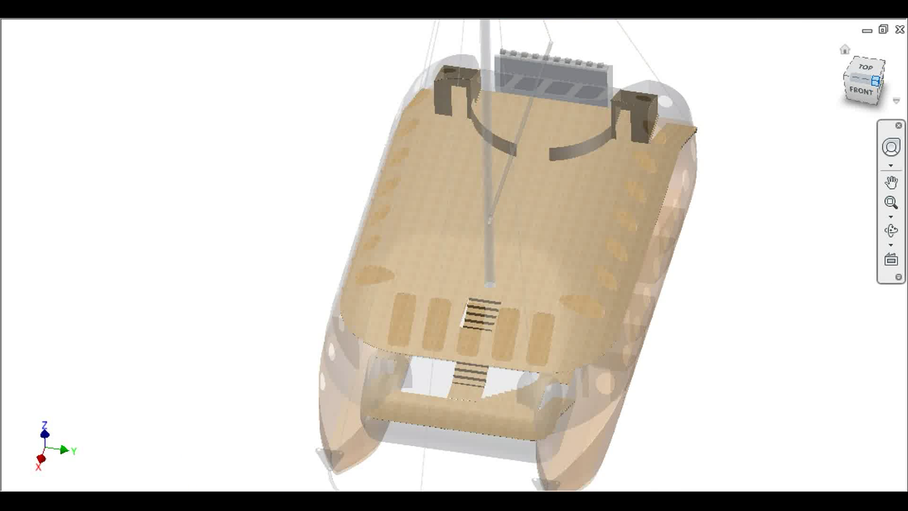
pyautogui.scroll(5, 491, 405)
pyautogui.rightClick(711, 385)
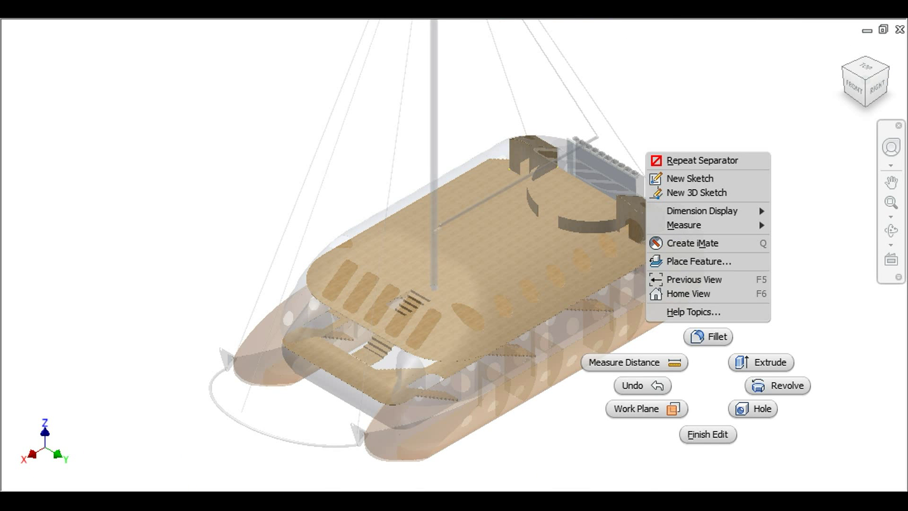
pyautogui.click(708, 433)
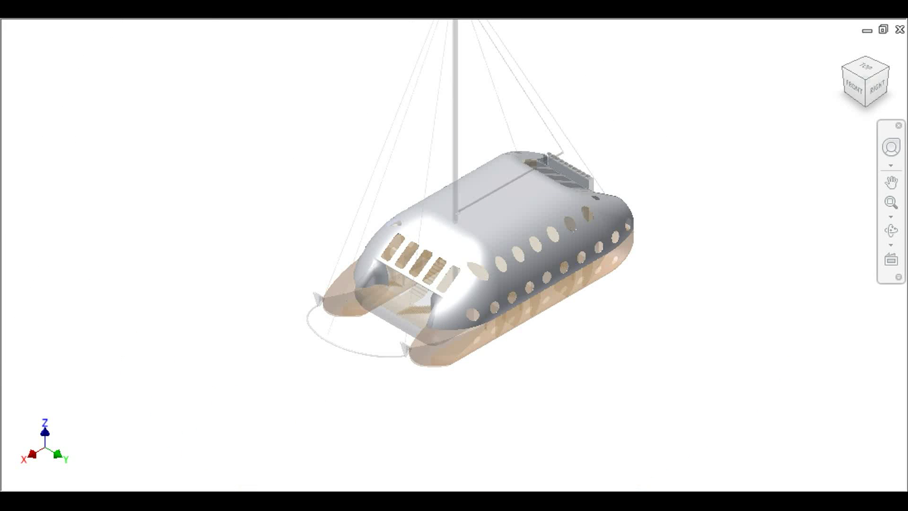
# - Leave the in-place edit of the grey outer shell and view the full boat from the right-rear
pyautogui.scroll(4, 485, 350)
pyautogui.rightClick(529, 372)
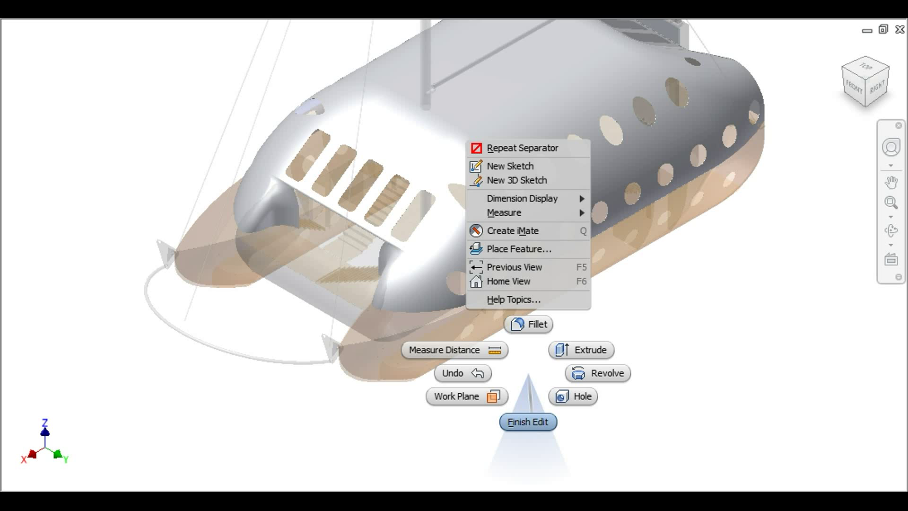
pyautogui.click(528, 422)
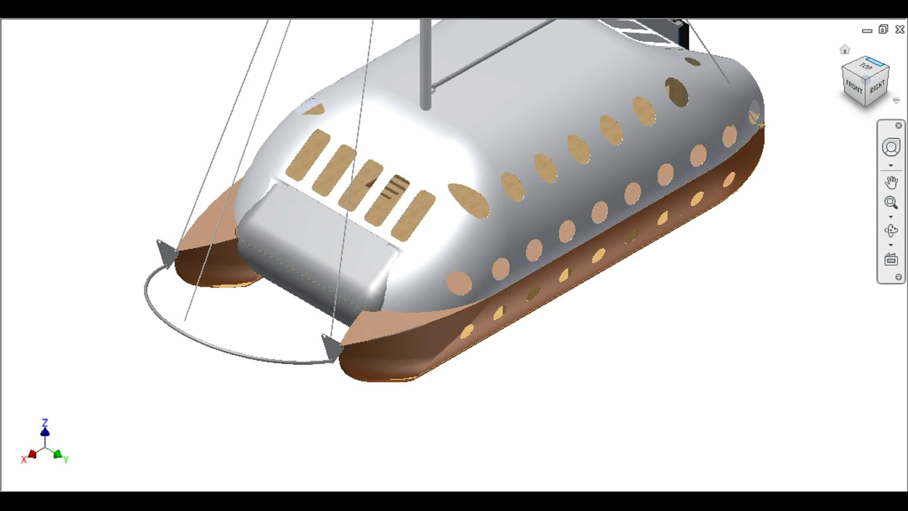
pyautogui.click(885, 69)
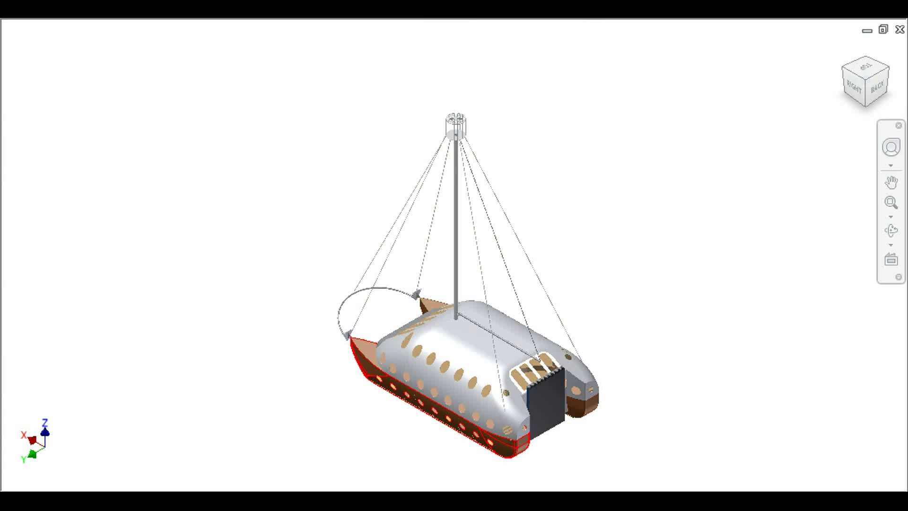
# - Inspect the slotted stern window frame above the ramp door from the right-rear and upper right, with the other parts transparent
pyautogui.scroll(4, 554, 438)
pyautogui.scroll(4, 498, 365)
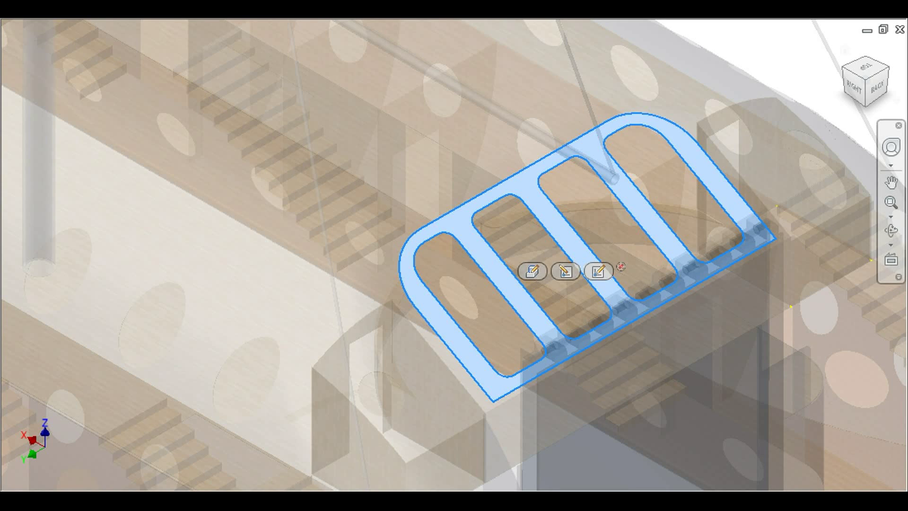
pyautogui.click(855, 74)
pyautogui.click(855, 73)
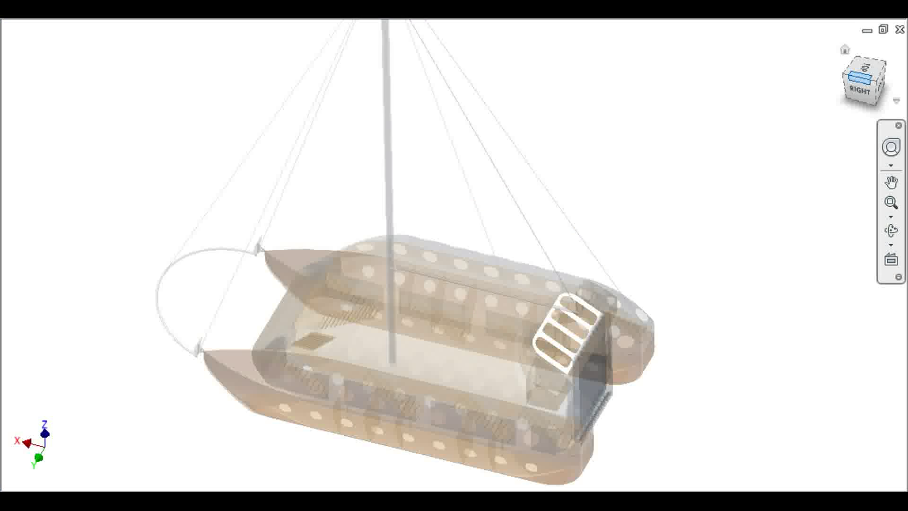
pyautogui.scroll(-5, 572, 331)
pyautogui.scroll(2, 571, 259)
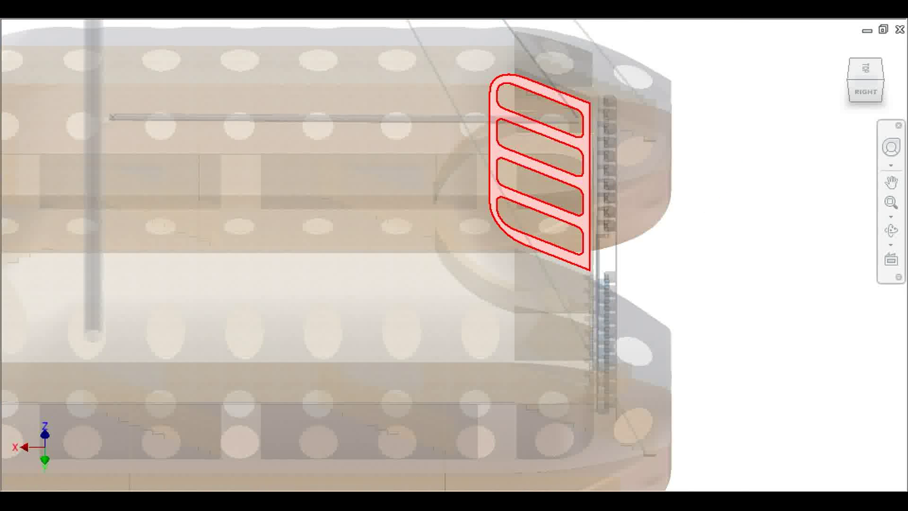
pyautogui.scroll(-3, 579, 208)
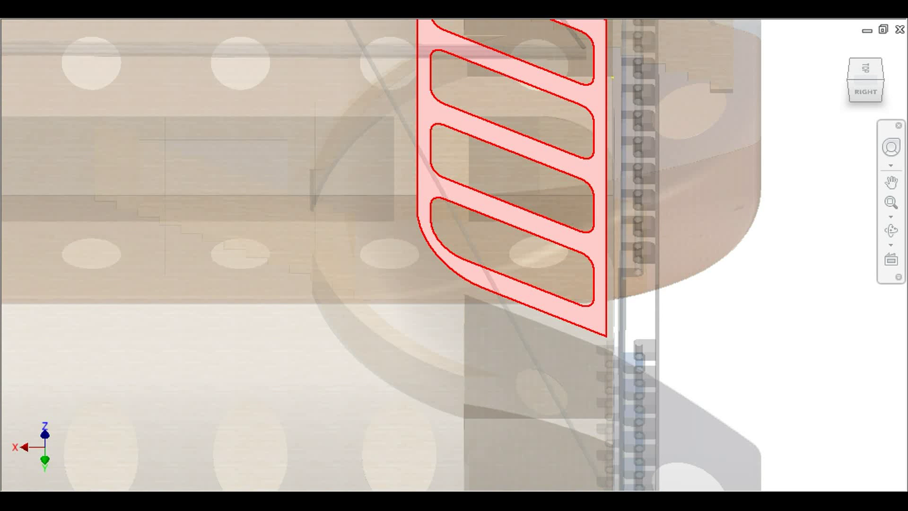
pyautogui.scroll(-3, 584, 245)
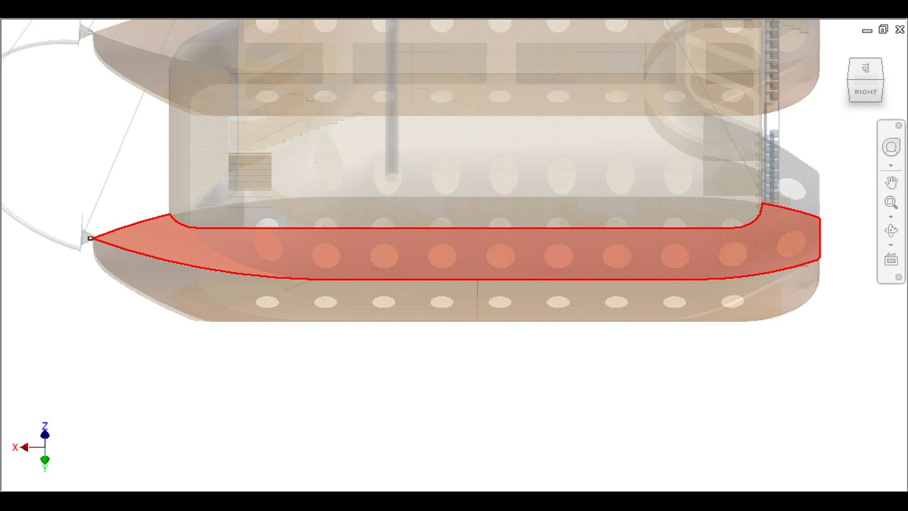
# - Inspect the starboard outer hull with its row of portholes from the upper right and upper rear
pyautogui.scroll(3, 361, 260)
pyautogui.scroll(-3, 538, 257)
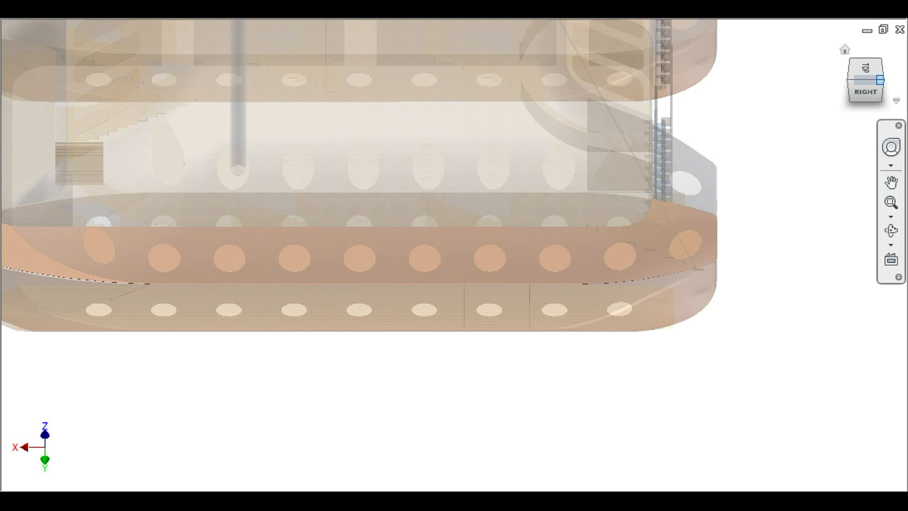
pyautogui.click(881, 78)
pyautogui.scroll(5, 496, 419)
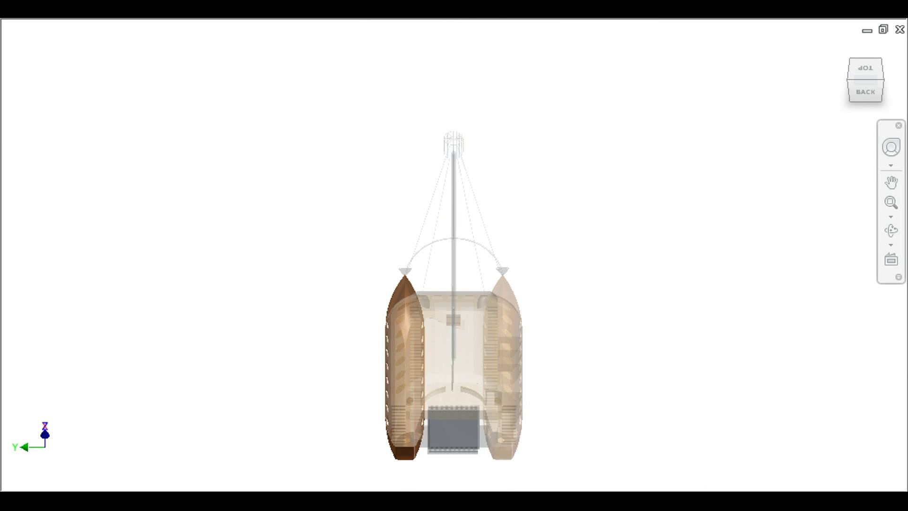
pyautogui.scroll(-3, 438, 469)
pyautogui.scroll(-3, 359, 439)
pyautogui.scroll(2, 397, 425)
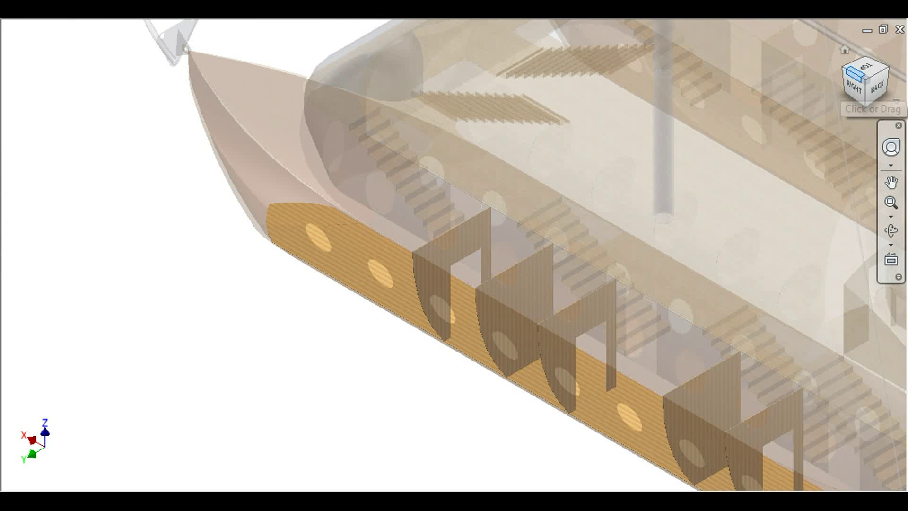
# - Examine the lower floor and upright partitions inside the starboard hull from the upper right and front-right
pyautogui.click(856, 74)
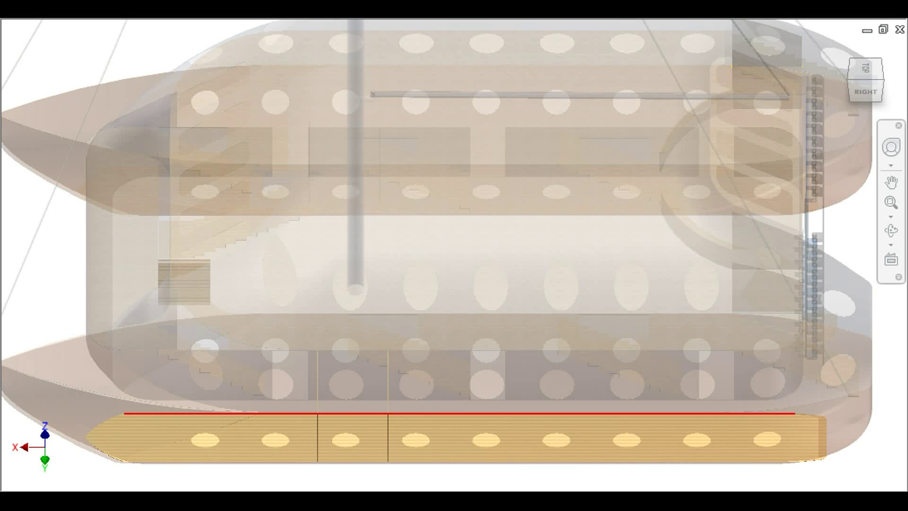
pyautogui.click(866, 80)
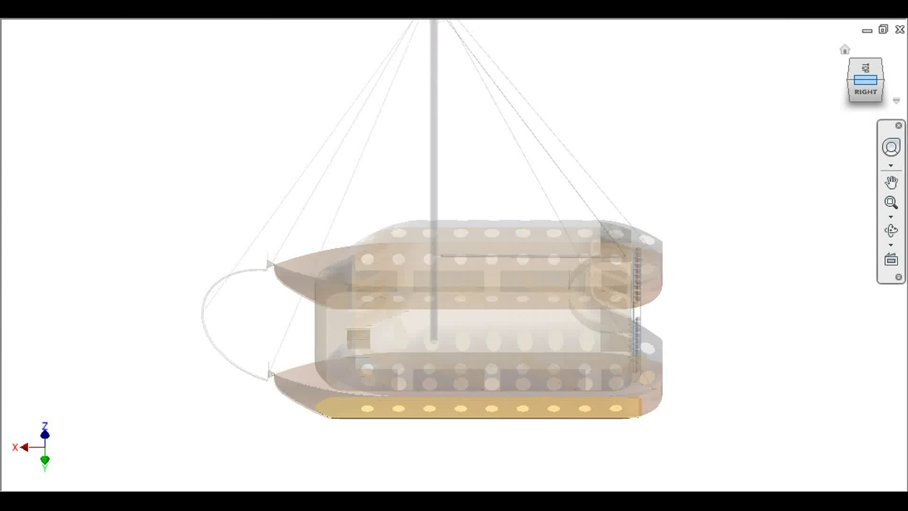
pyautogui.click(852, 80)
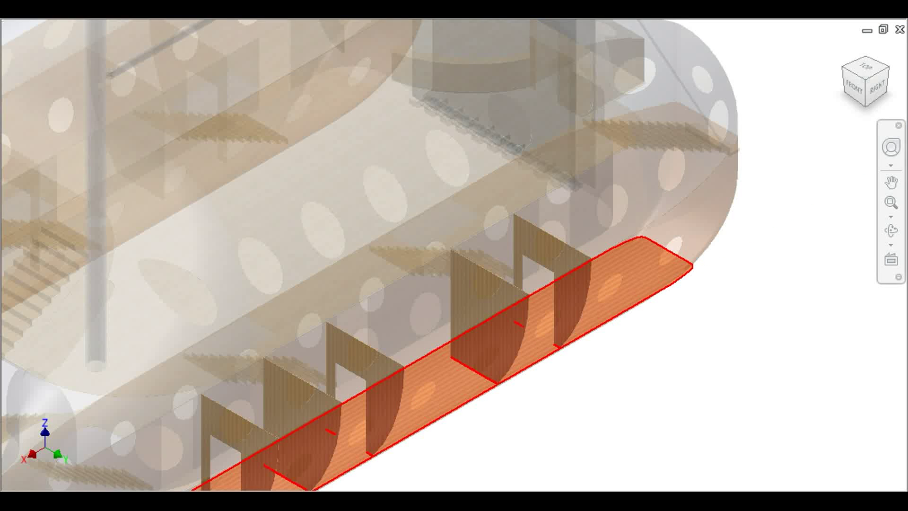
pyautogui.scroll(3, 666, 273)
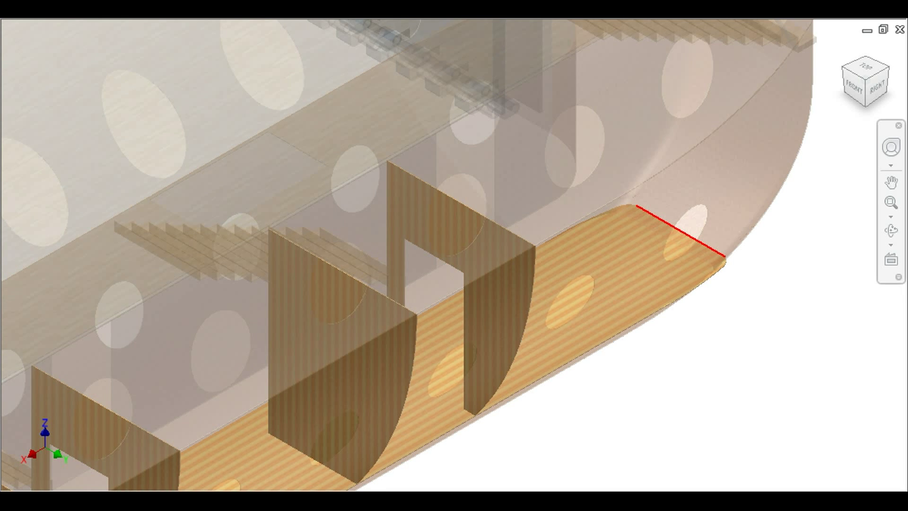
pyautogui.scroll(-3, 662, 265)
pyautogui.scroll(2, 663, 265)
# - Inspect the underside of the starboard hull's floor and its partitions from the lower front-right and lower right
pyautogui.click(866, 103)
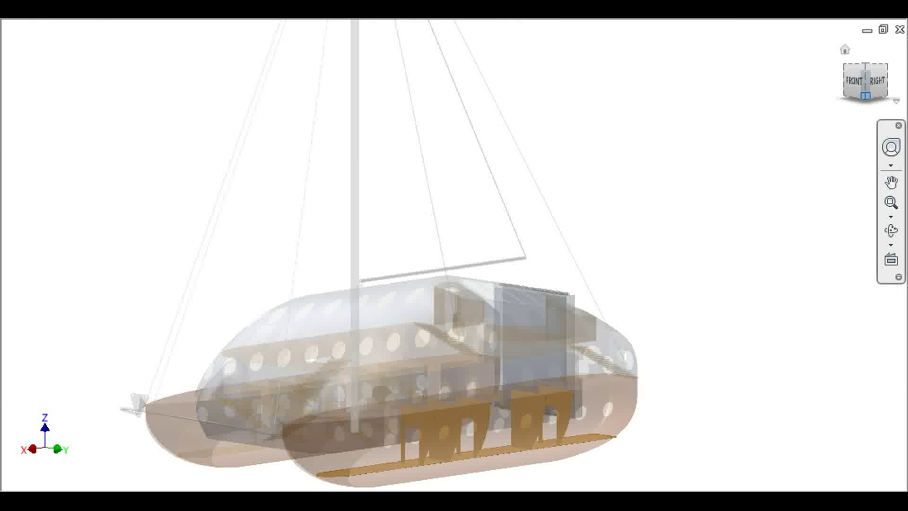
pyautogui.scroll(-3, 566, 394)
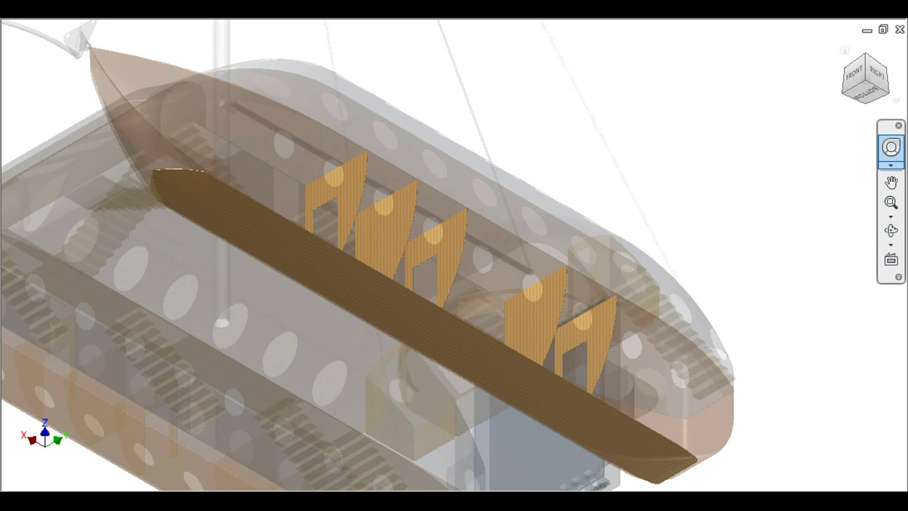
pyautogui.click(875, 86)
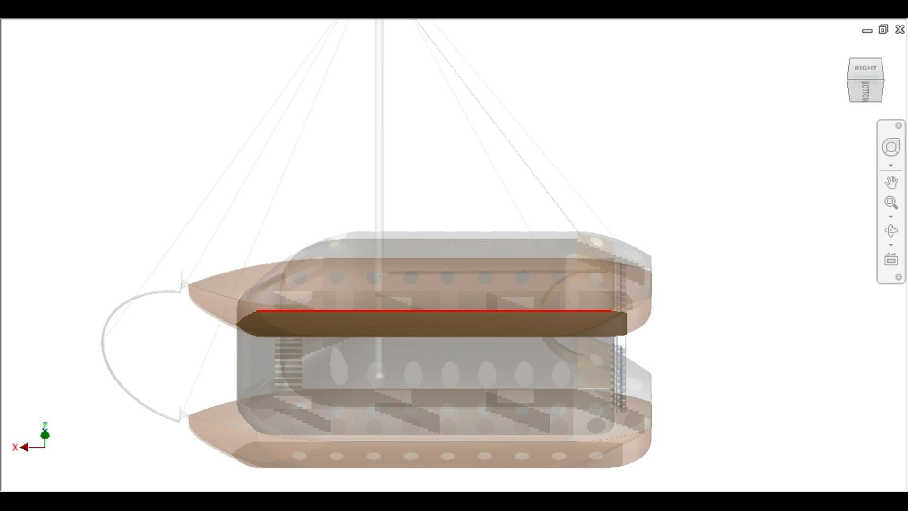
pyautogui.scroll(-4, 543, 330)
pyautogui.click(866, 69)
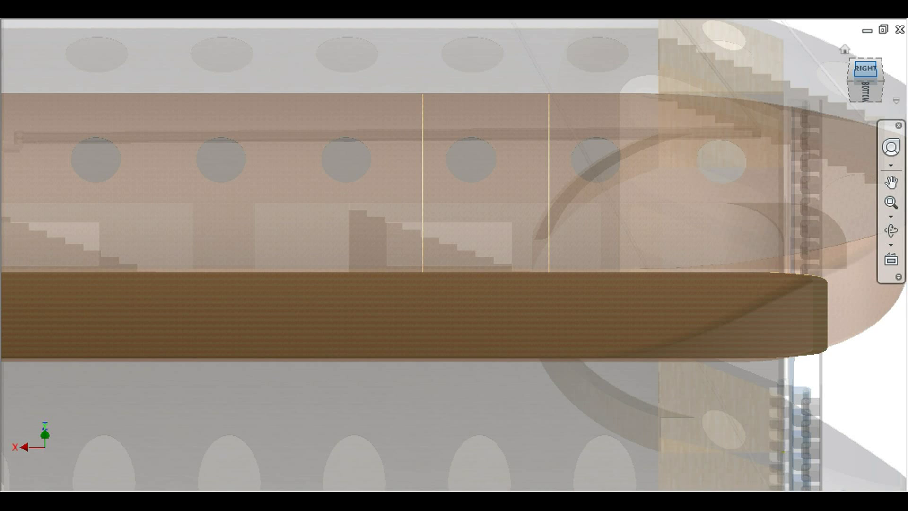
# - Check the starboard hull's floor level and partition positions in side view and from the right-rear
pyautogui.click(866, 68)
pyautogui.scroll(2, 571, 381)
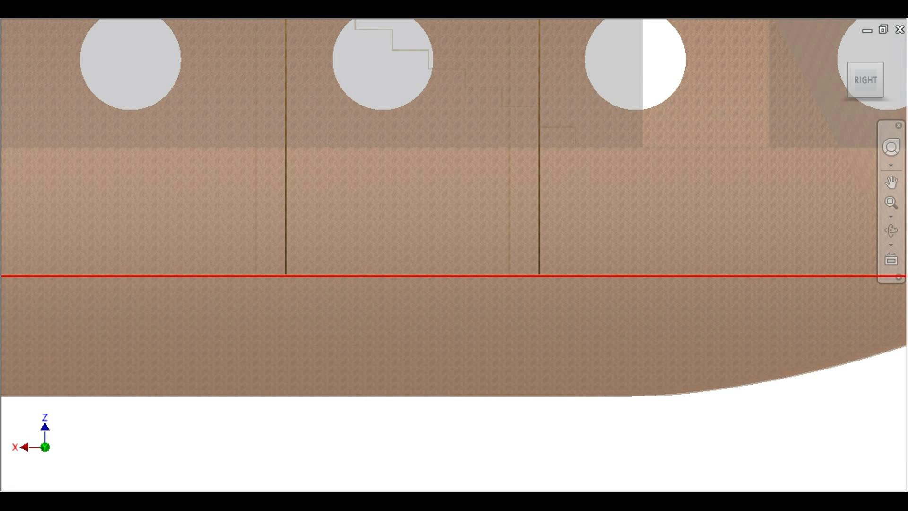
pyautogui.scroll(-3, 589, 276)
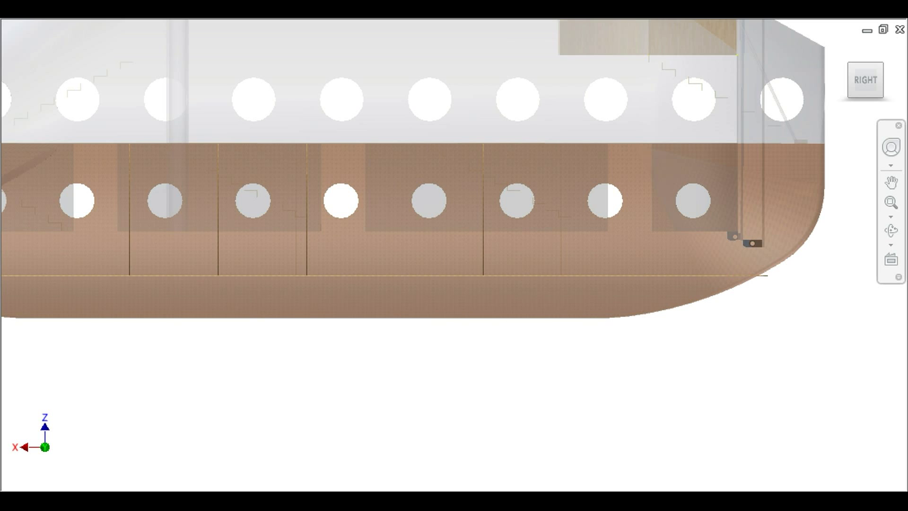
pyautogui.click(880, 79)
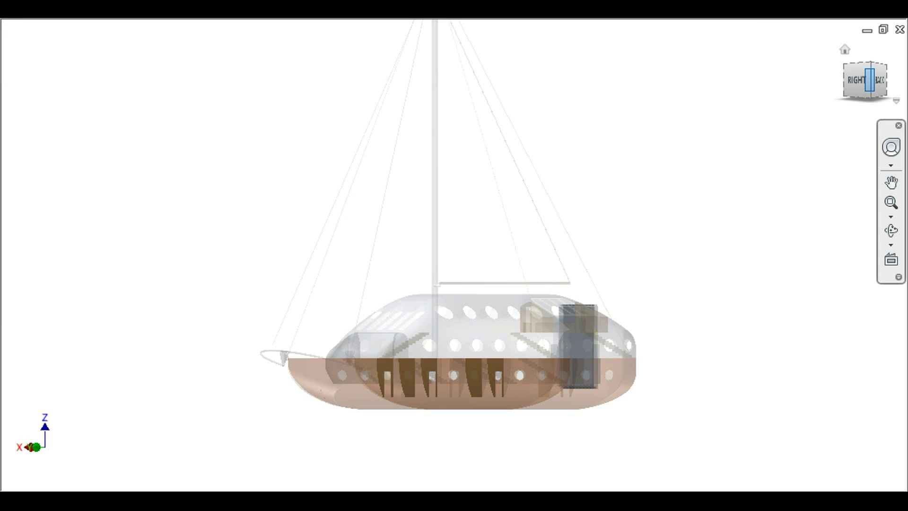
pyautogui.scroll(-3, 515, 335)
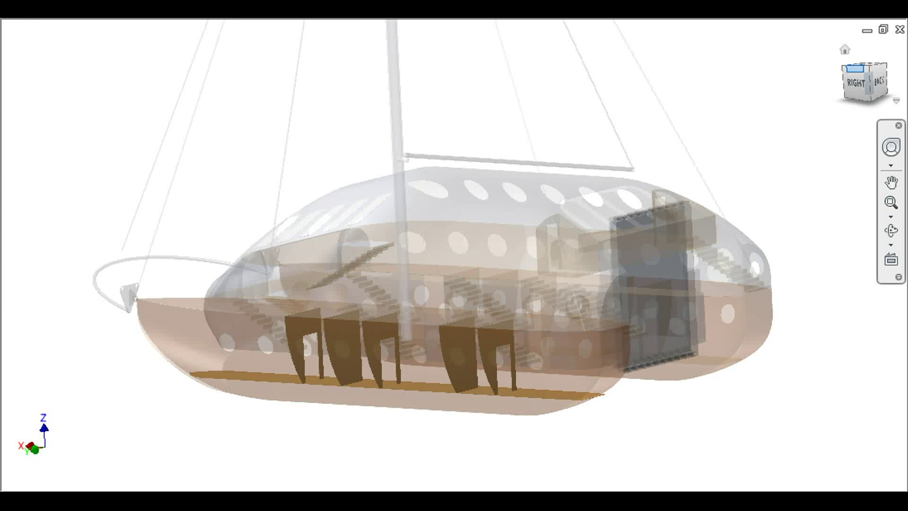
# - Review the starboard hull's floor openings and partition joints from the upper right, and its bow end from the right-rear
pyautogui.scroll(5, 497, 402)
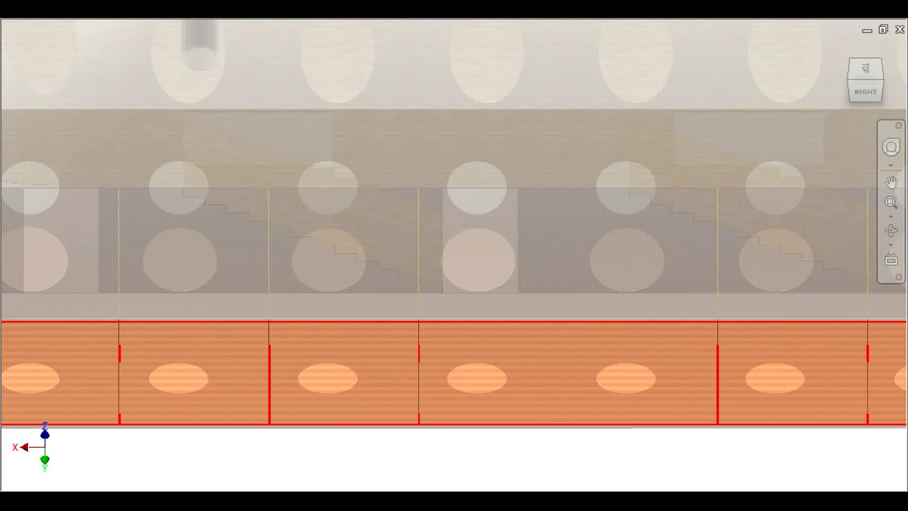
pyautogui.scroll(-3, 492, 389)
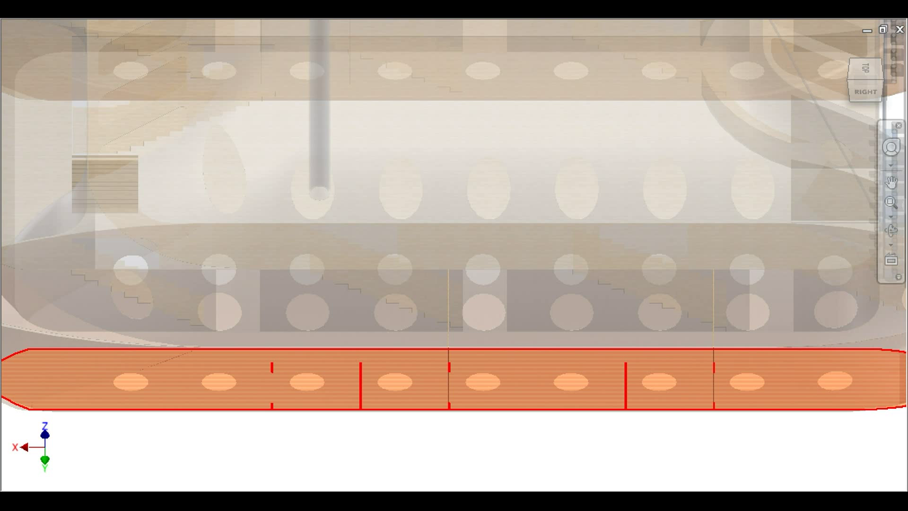
pyautogui.scroll(-3, 493, 388)
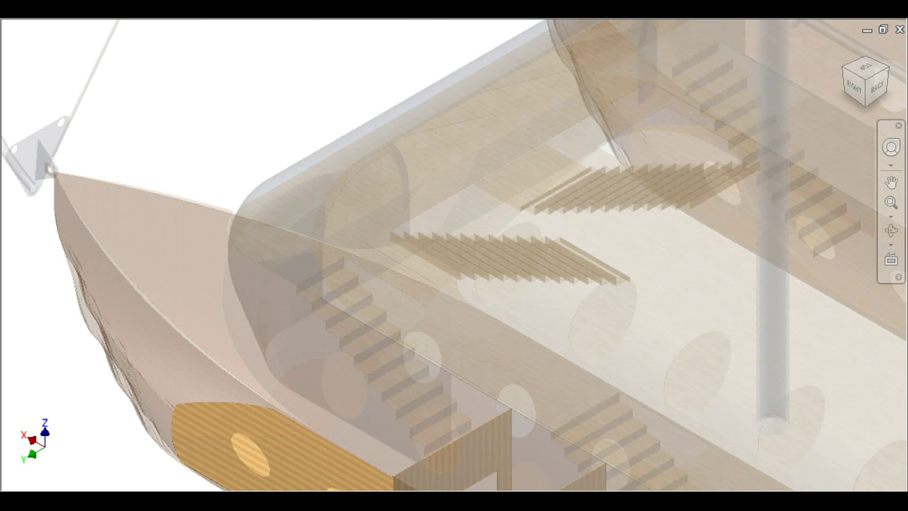
pyautogui.scroll(2, 151, 218)
pyautogui.press('F6')
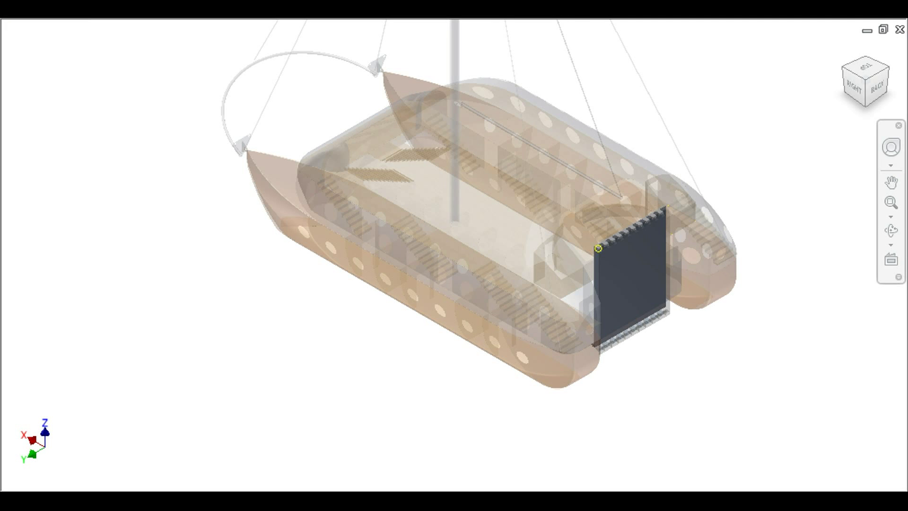
# - Inspect the stern ramp door and its hinges from the front-right with the rest of the boat transparent
pyautogui.click(846, 69)
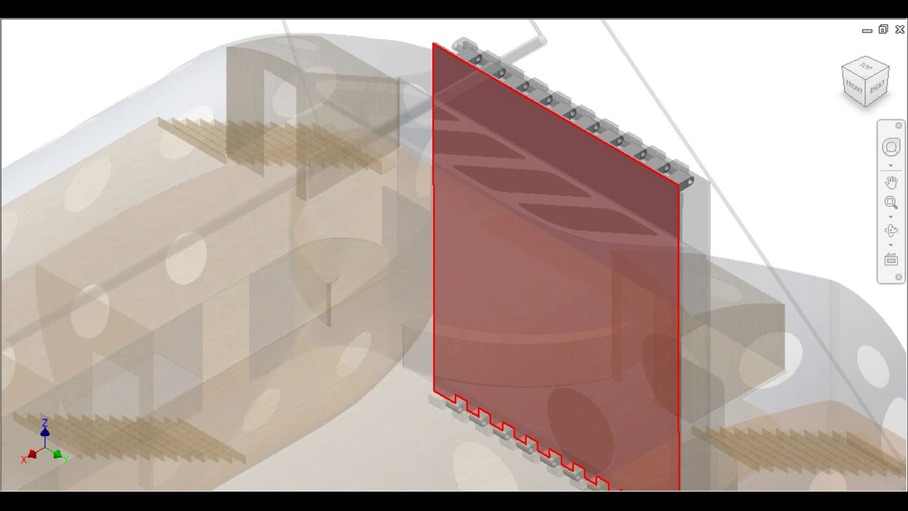
pyautogui.scroll(3, 444, 220)
pyautogui.scroll(2, 444, 220)
pyautogui.moveTo(444, 220); pyautogui.dragTo(503, 118, button='middle')
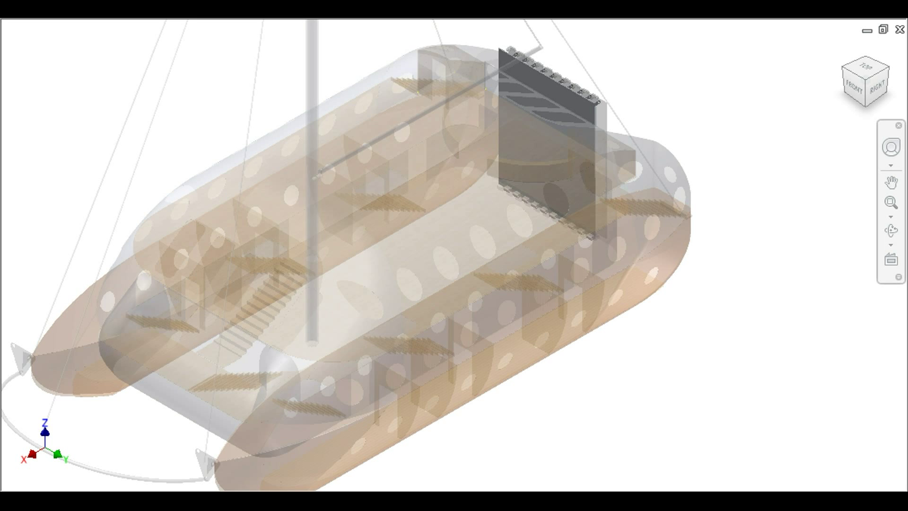
pyautogui.scroll(-3, 397, 318)
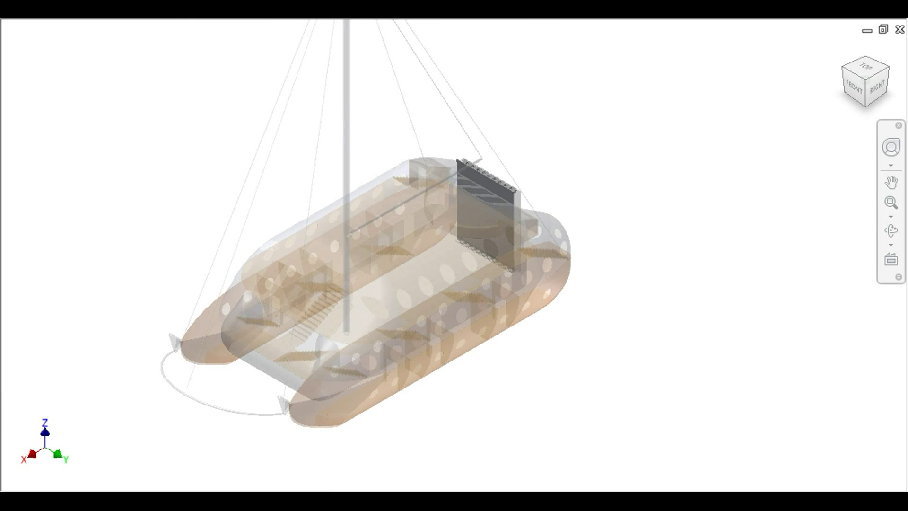
# - Return to the full assembly and inspect the curved bow tube and its mounting plate in right side view
pyautogui.rightClick(669, 310)
pyautogui.click(671, 359)
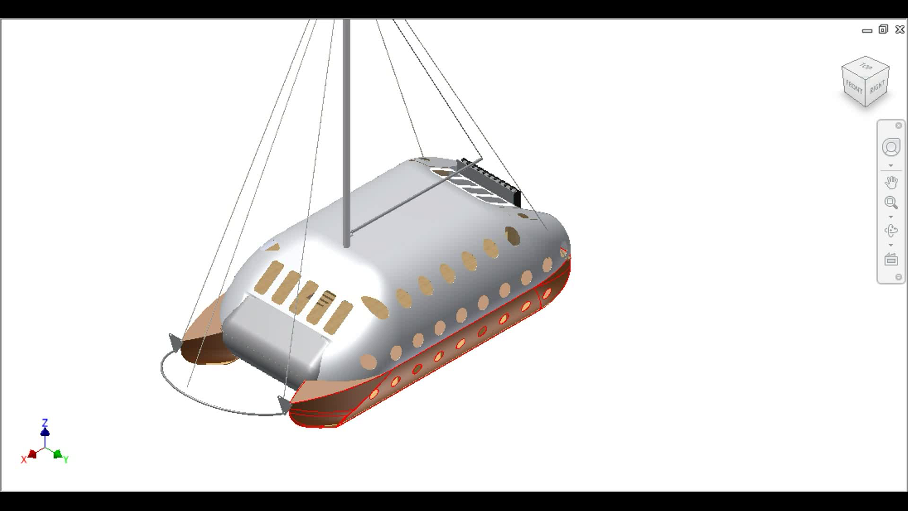
pyautogui.scroll(4, 270, 421)
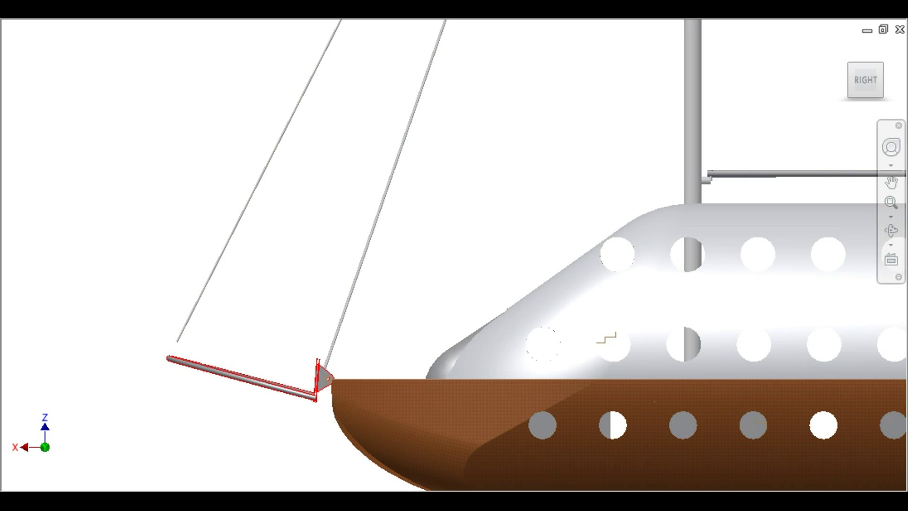
pyautogui.click(327, 379)
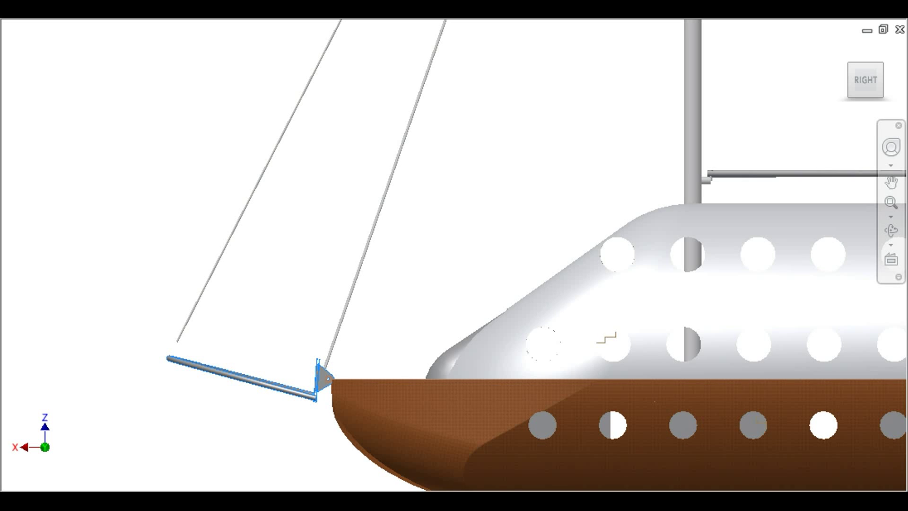
pyautogui.press('Escape')
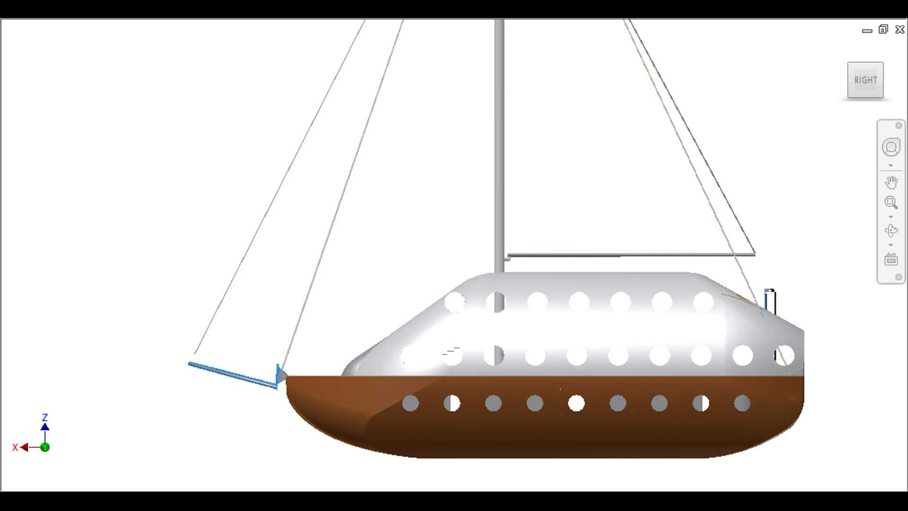
# - Examine the bow tube's triangular plates, their stay attachments and the area between the two bows from the front-right
pyautogui.click(851, 65)
pyautogui.scroll(-5, 367, 406)
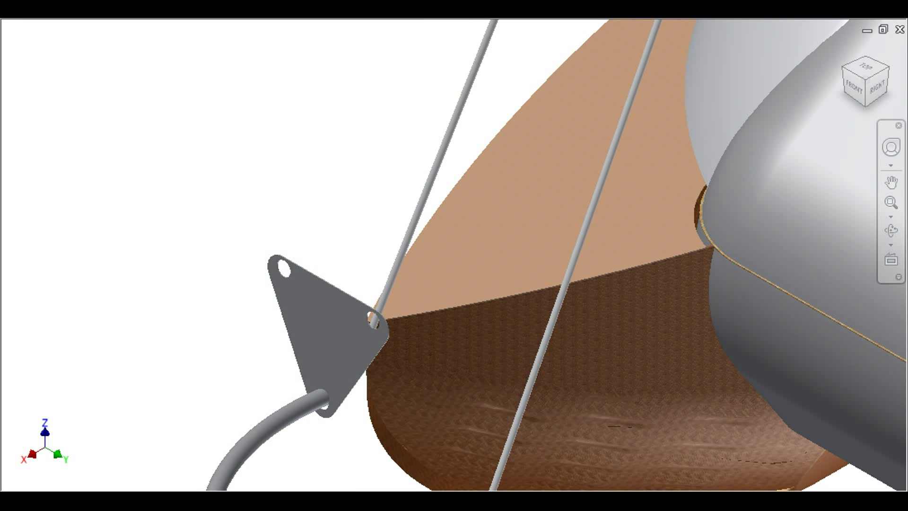
pyautogui.scroll(-5, 331, 322)
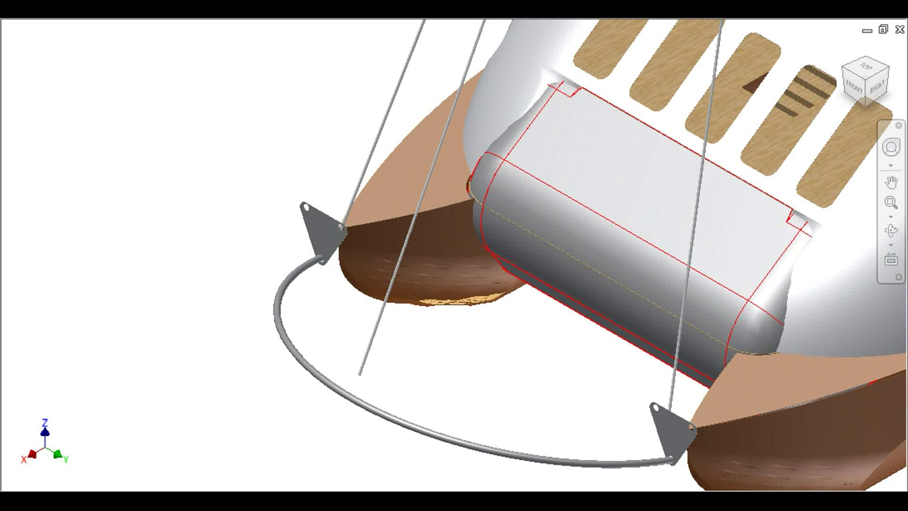
pyautogui.scroll(2, 611, 263)
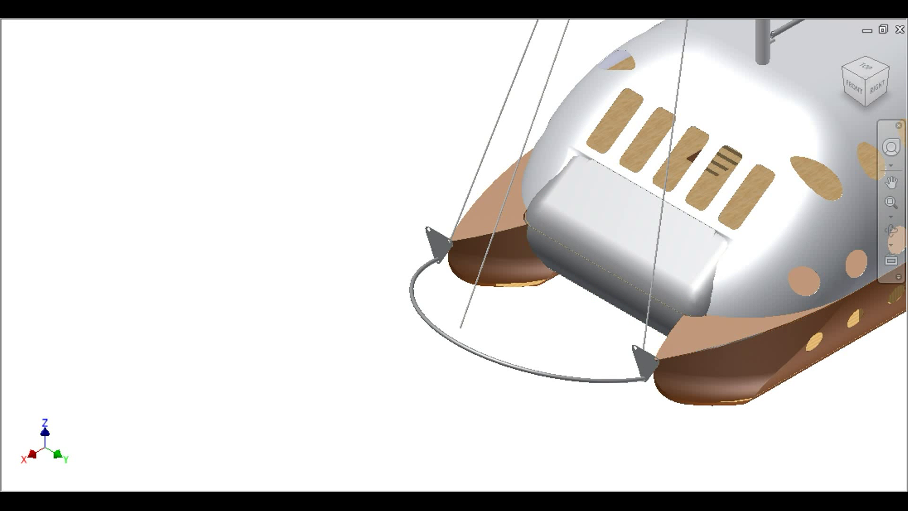
pyautogui.scroll(3, 487, 331)
pyautogui.scroll(-3, 496, 326)
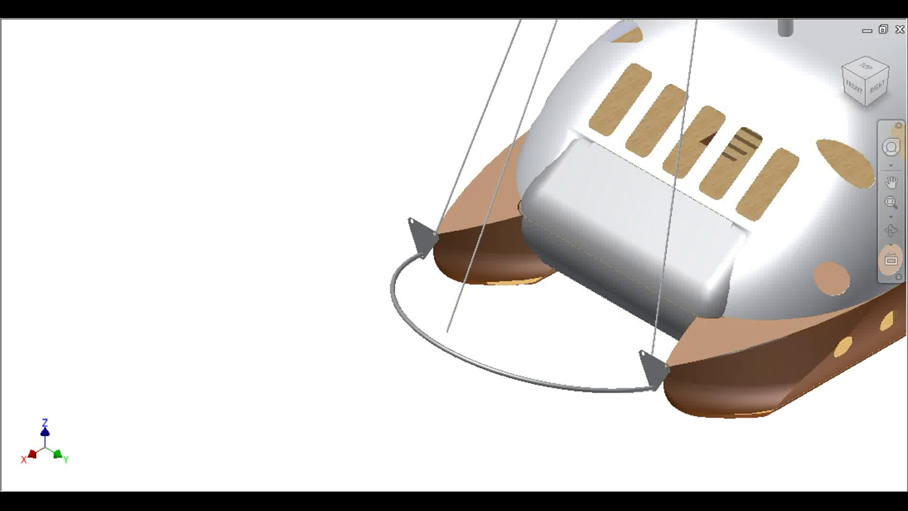
pyautogui.scroll(3, 418, 327)
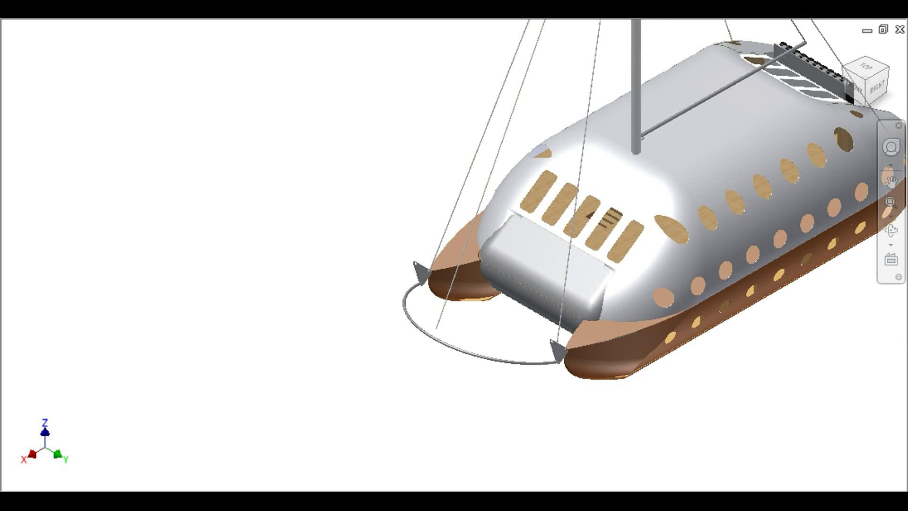
pyautogui.scroll(3, 421, 332)
# - Inspect the mast with the hulls transparent, and its masthead cage from the front-right, right-rear and left-rear corners
pyautogui.scroll(5, 630, 338)
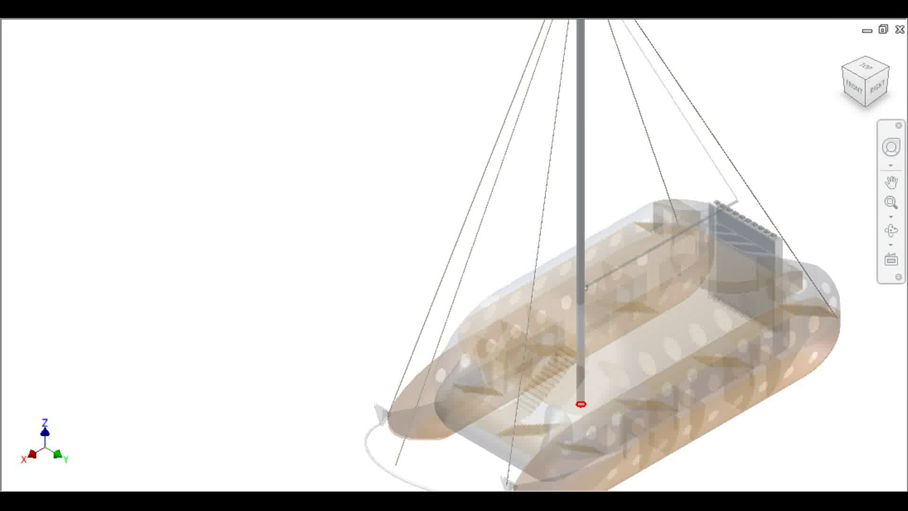
pyautogui.scroll(3, 584, 408)
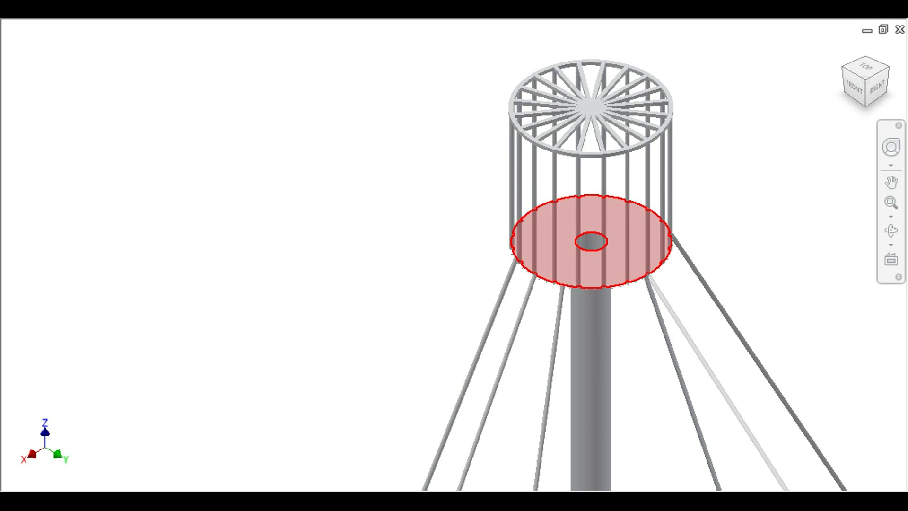
pyautogui.click(886, 69)
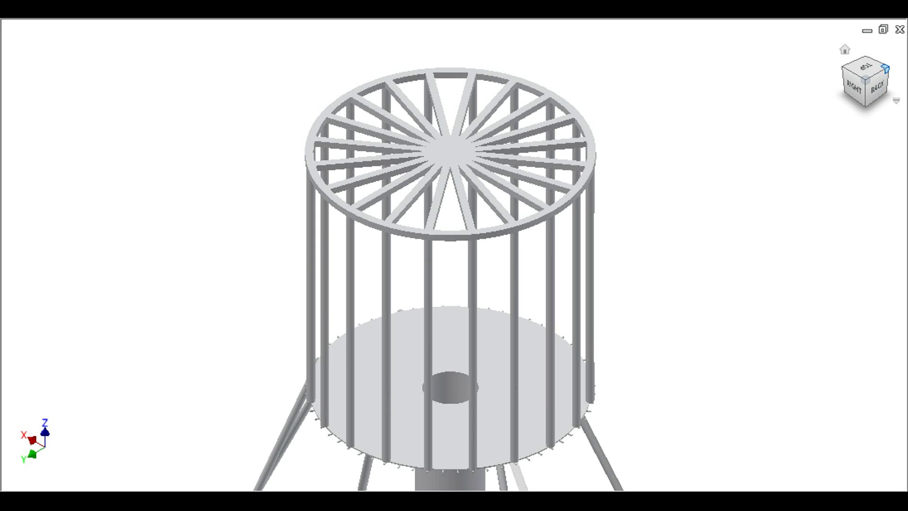
pyautogui.click(888, 68)
pyautogui.scroll(-8, 446, 118)
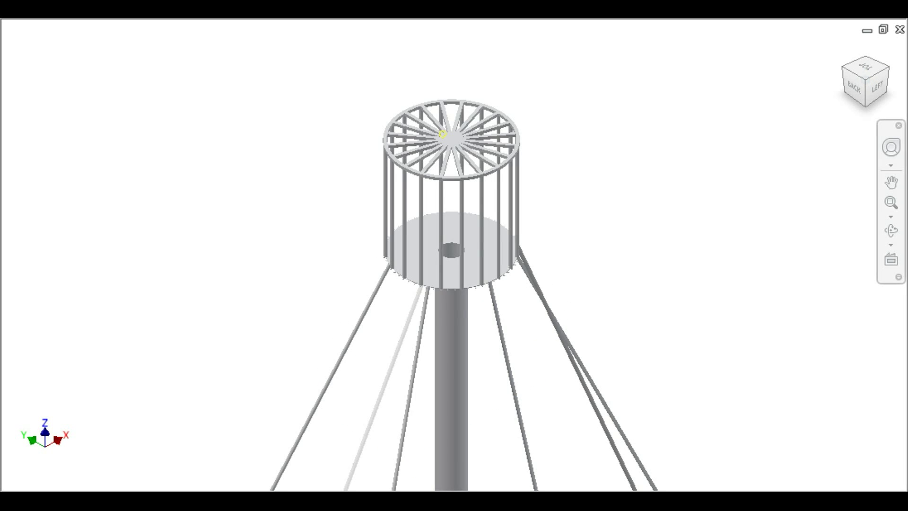
# - Examine the mast tube, the masthead platform and the attached stays from the front-left
pyautogui.scroll(-3, 455, 147)
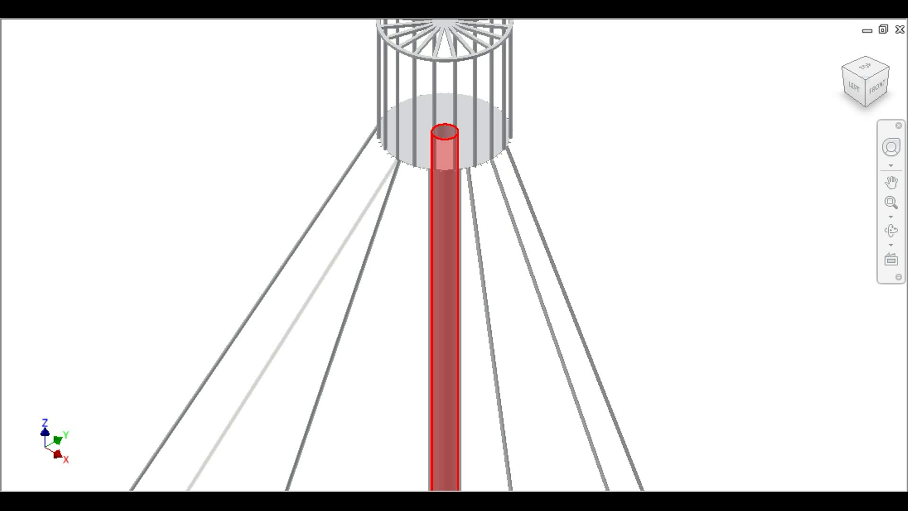
pyautogui.scroll(2, 450, 147)
pyautogui.scroll(-3, 453, 105)
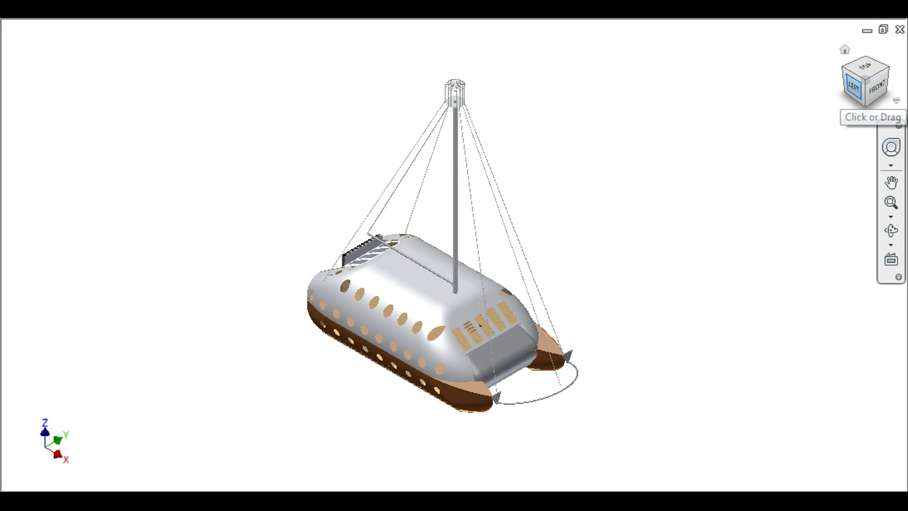
# - Inspect the boom, its line to the masthead and the fore and aft stays in left side view
pyautogui.click(854, 88)
pyautogui.scroll(3, 407, 365)
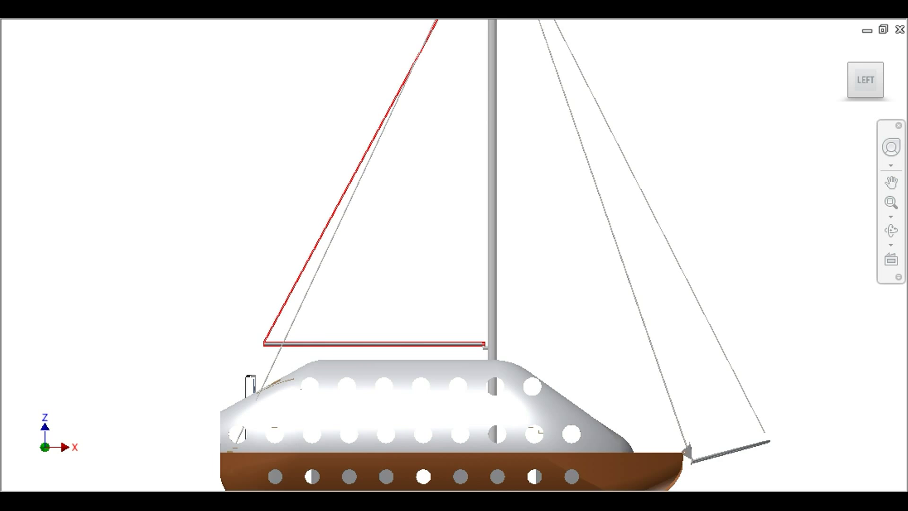
pyautogui.scroll(-2, 398, 345)
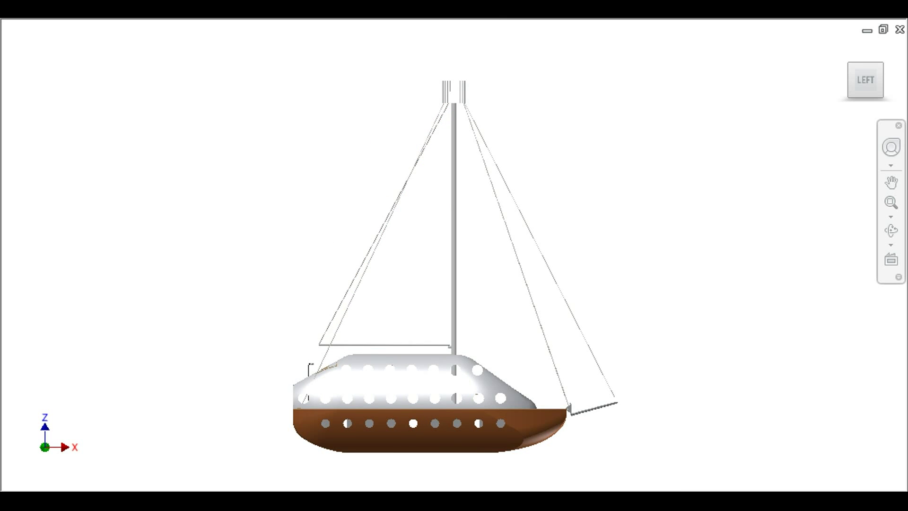
pyautogui.scroll(5, 406, 343)
pyautogui.scroll(-4, 406, 342)
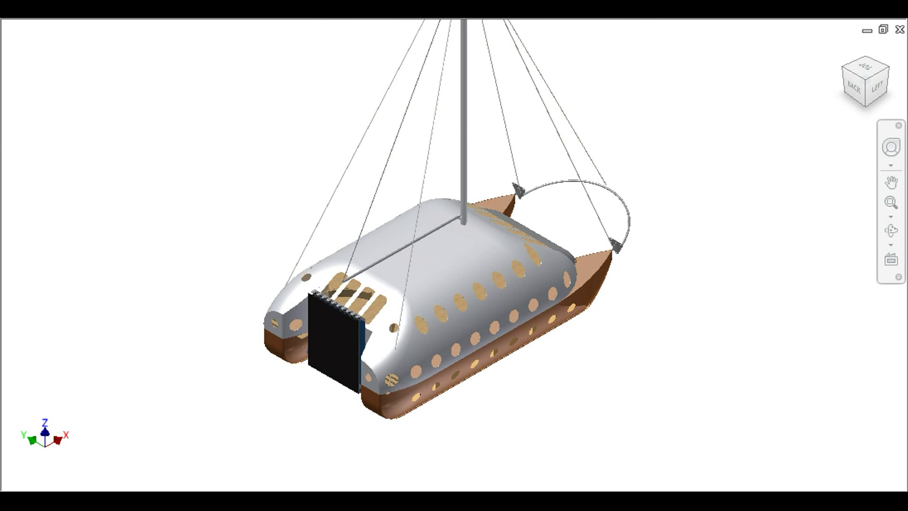
# - Review the complete catamaran from the left-rear, front-left and front-right corners
pyautogui.scroll(5, 399, 314)
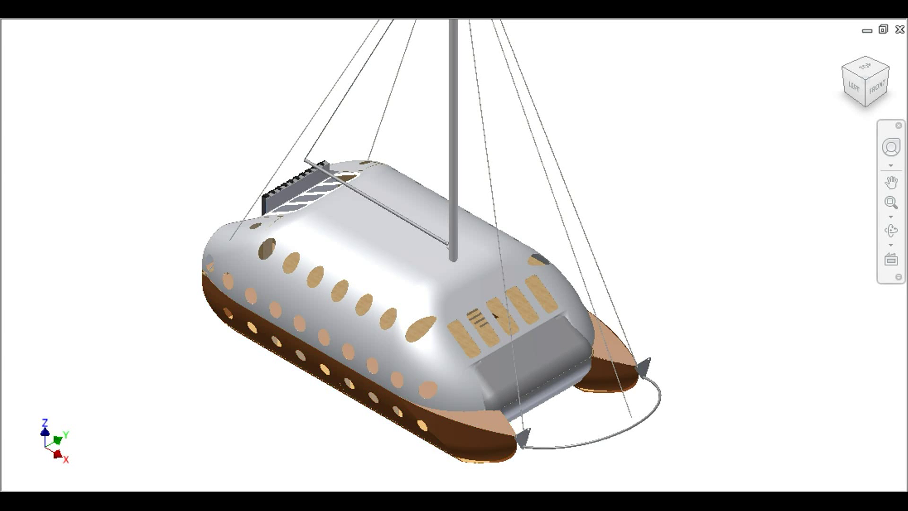
pyautogui.click(885, 69)
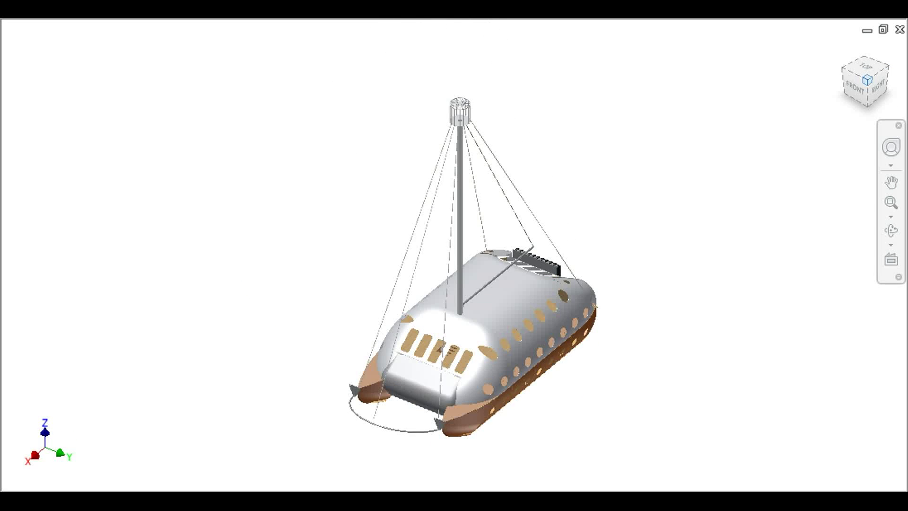